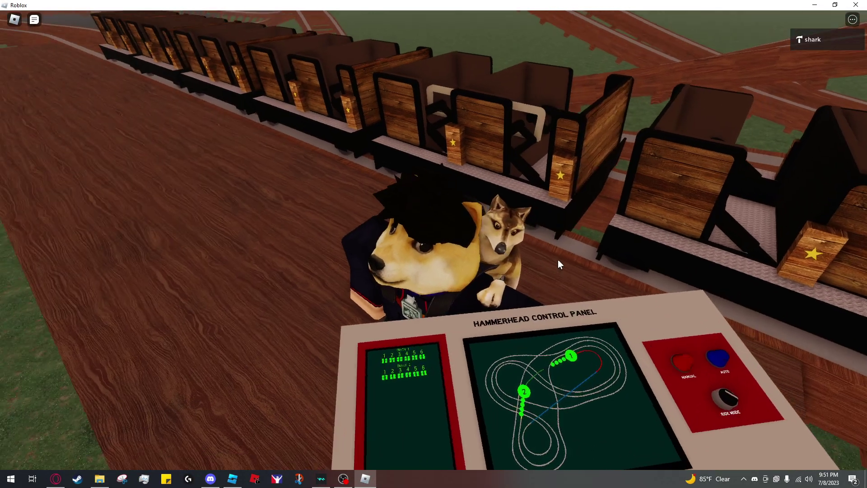
Examine the Hammerhead control panel and the coaster trains at the station in the running game.
key(a)
right_drag(557, 259, 549, 253)
key(s)
key(d)
key(w)
scroll(557, 259, down, 4)
key(s)
key(d)
scroll(549, 253, up, 2)
key(a)
key(d)
scroll(548, 253, up, 2)
key(s)
key(d)
right_drag(546, 295, 546, 295)
key(w)
right_drag(552, 326, 553, 327)
key(d)
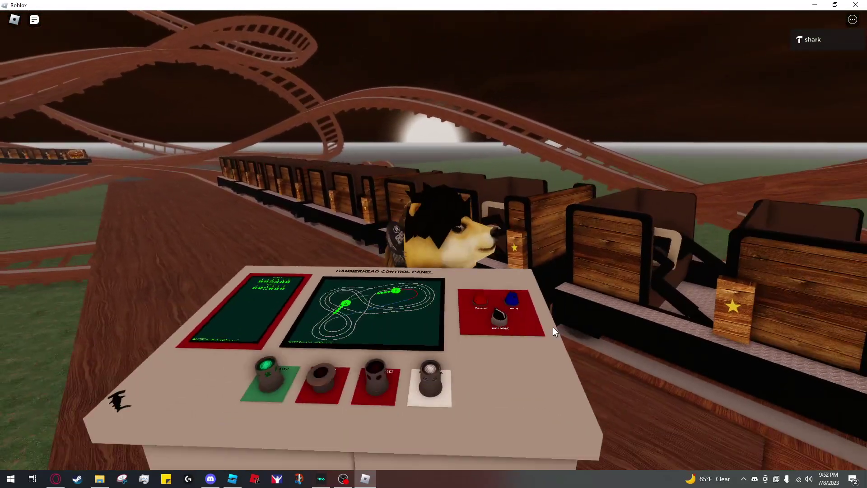
key(a)
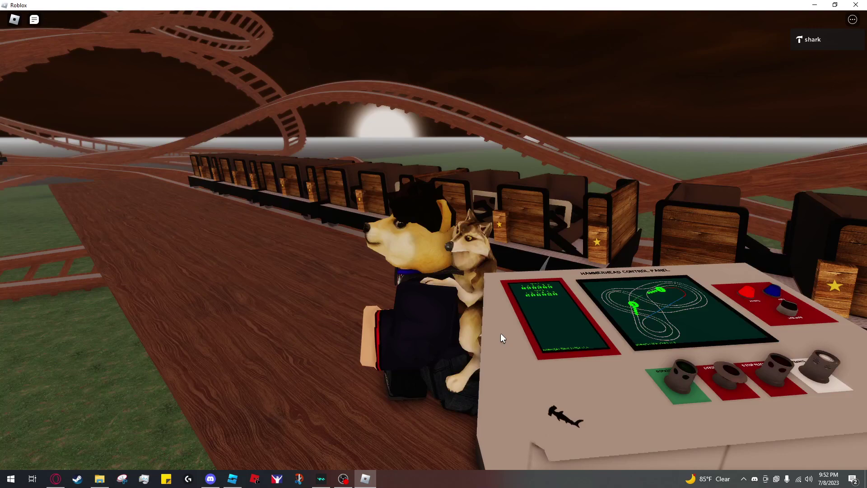
key(s)
right_drag(501, 334, 501, 334)
key(d)
key(w)
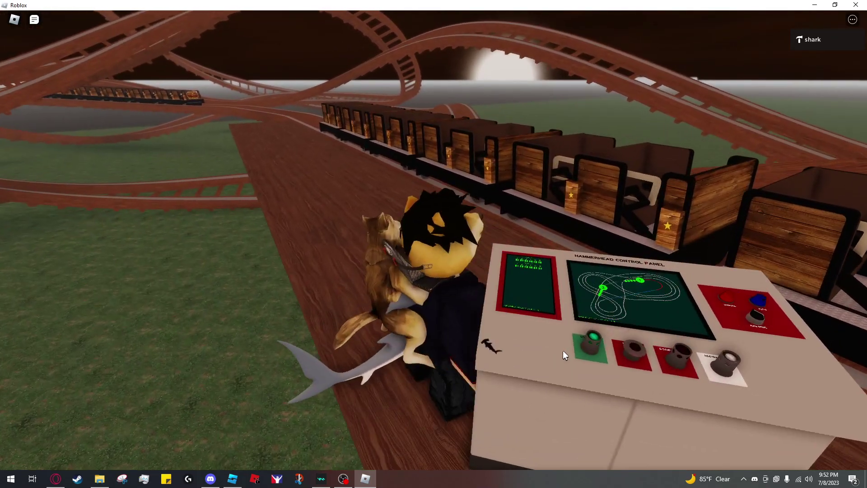
key(d)
right_drag(572, 337, 549, 303)
scroll(573, 337, up, 1)
scroll(572, 337, down, 1)
scroll(558, 330, up, 1)
key(s)
key(d)
scroll(559, 329, down, 1)
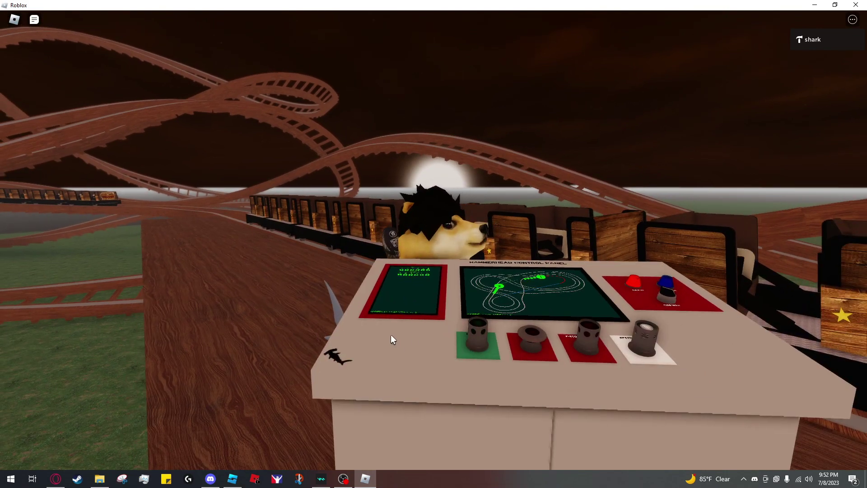
key(d)
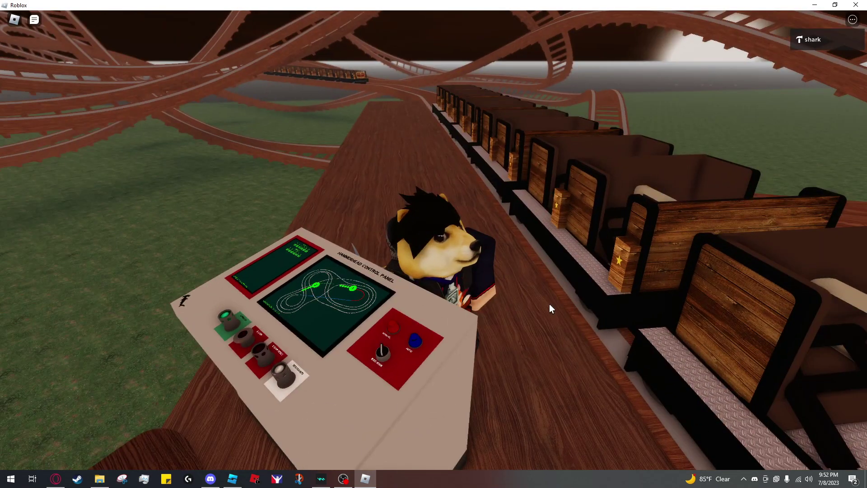
Close the game, switch to the Hammerhead CFrame Testing place in Roblox Studio, and look over the station platform.
click(855, 5)
click(232, 480)
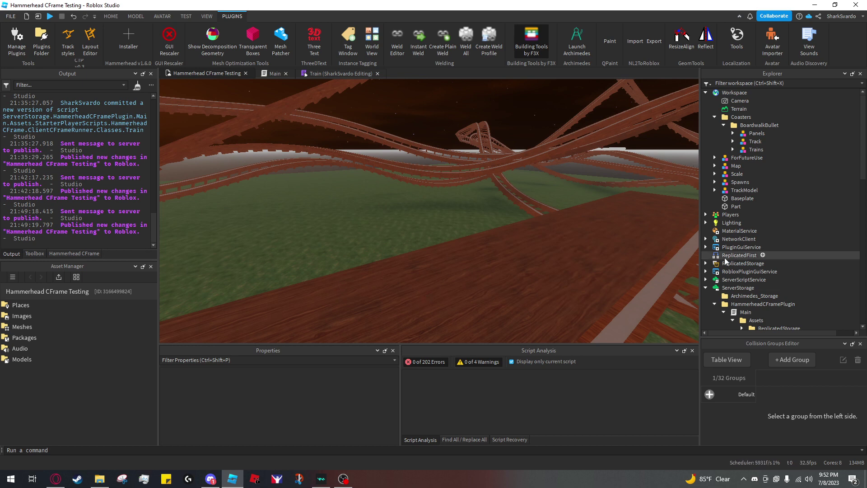
scroll(737, 248, down, 3)
scroll(737, 246, up, 3)
right_drag(672, 154, 665, 155)
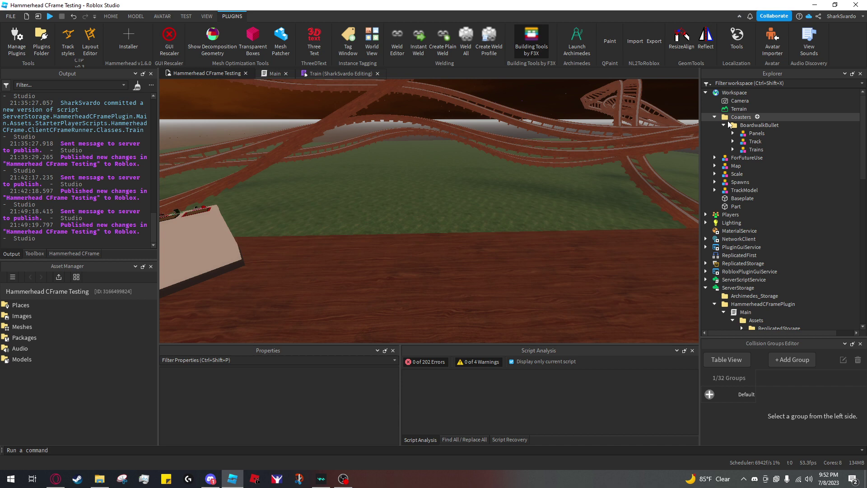
right_drag(586, 130, 589, 129)
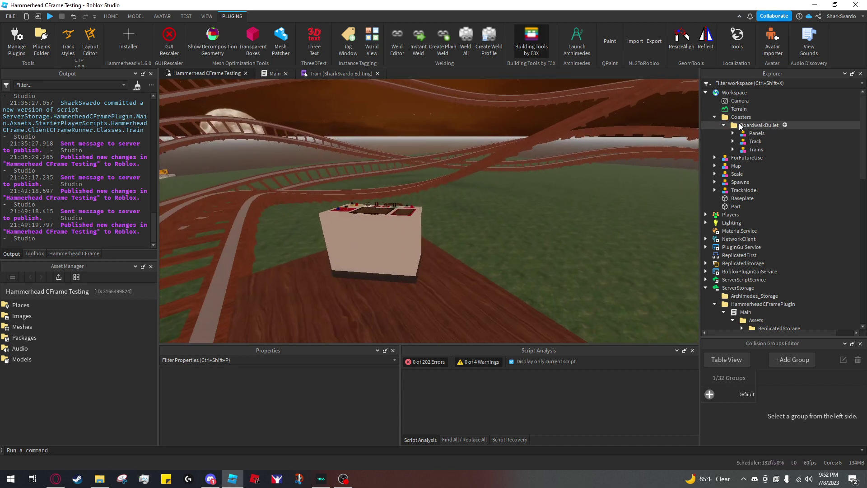
Add a model named Gates to the BoardwalkBullet coaster folder.
click(759, 125)
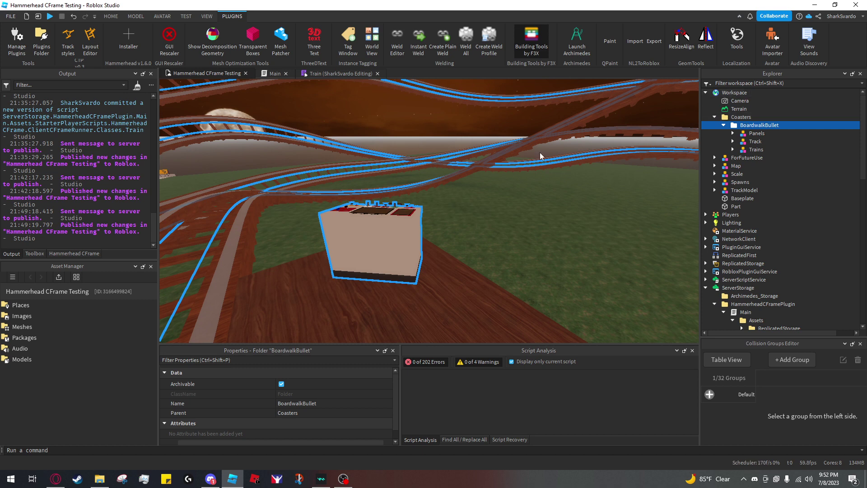
key(f)
right_drag(569, 188, 569, 187)
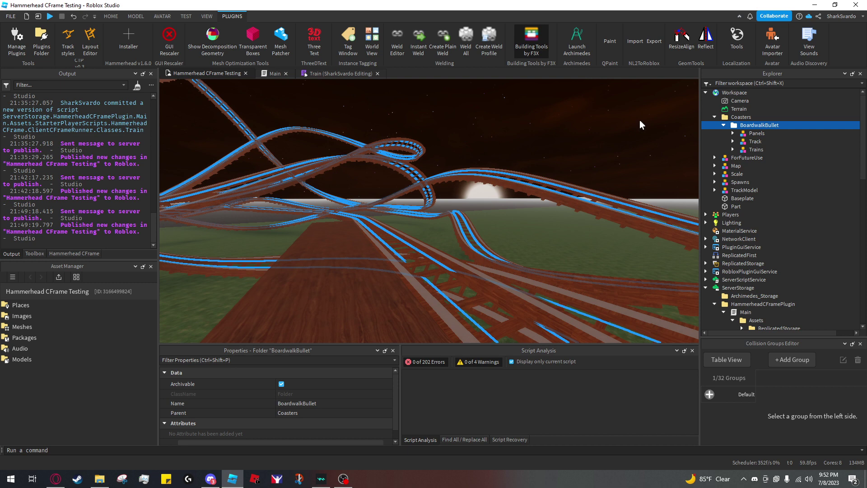
click(785, 125)
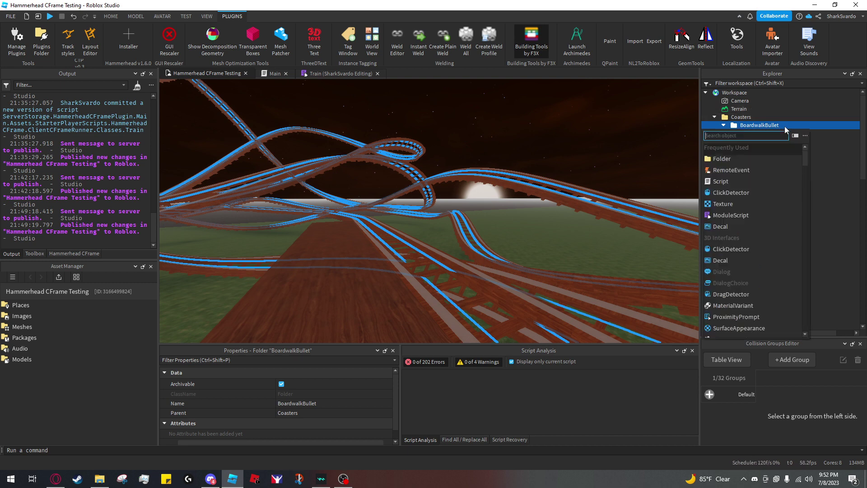
text(model)
click(747, 151)
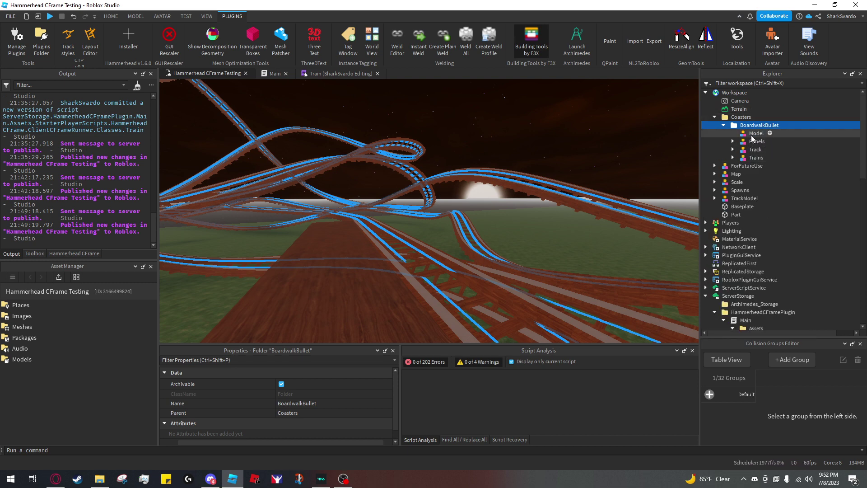
text(Gates)
key(Return)
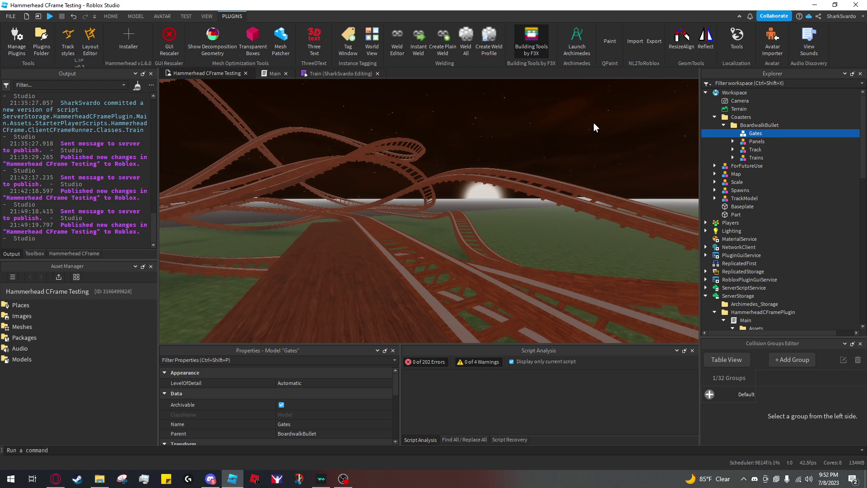
Expand the HammerheadCFrame folder in ReplicatedStorage and show the Station block's settings in the Hammerhead CFrame plugin.
click(705, 271)
scroll(724, 271, down, 2)
click(714, 233)
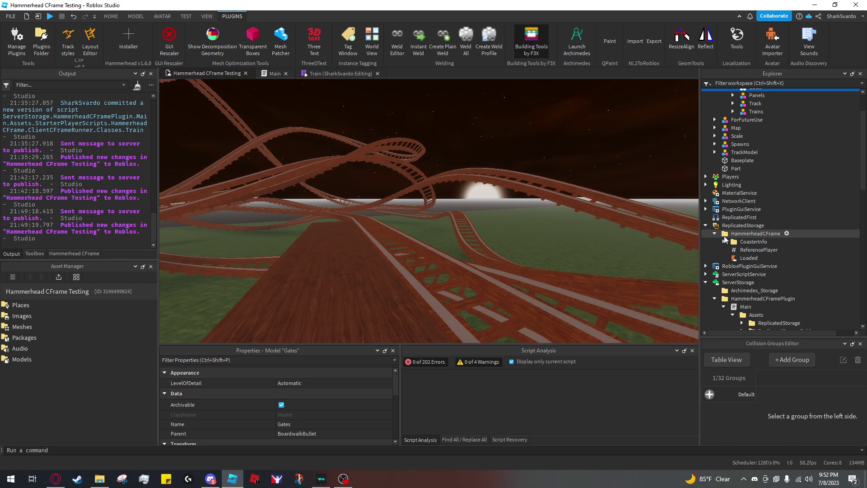
click(59, 253)
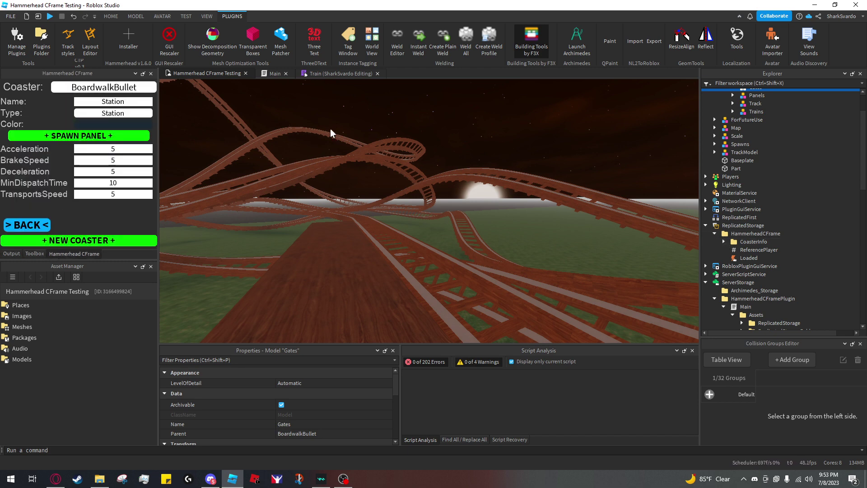
Add a folder named Station inside the Gates model.
scroll(776, 217, up, 2)
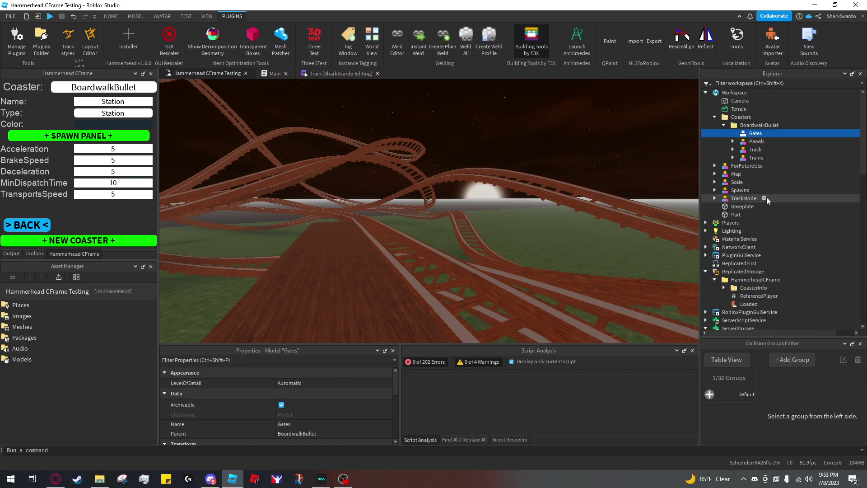
click(767, 134)
text(f)
click(743, 165)
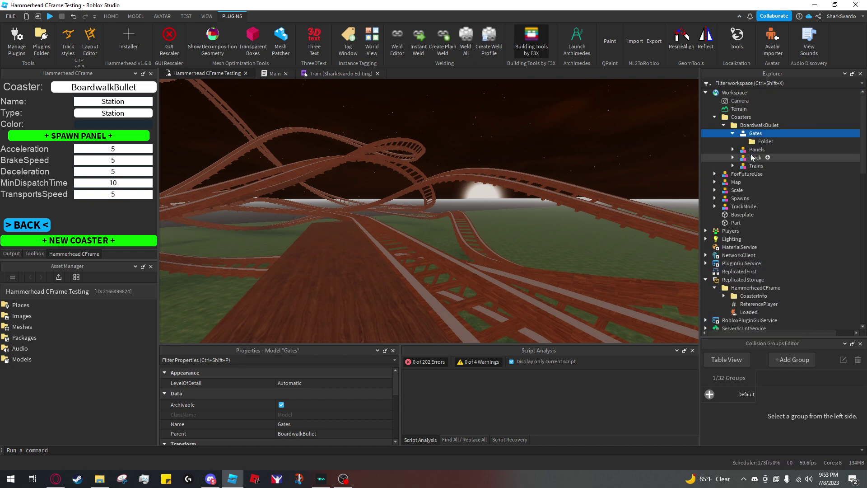
double_click(758, 142)
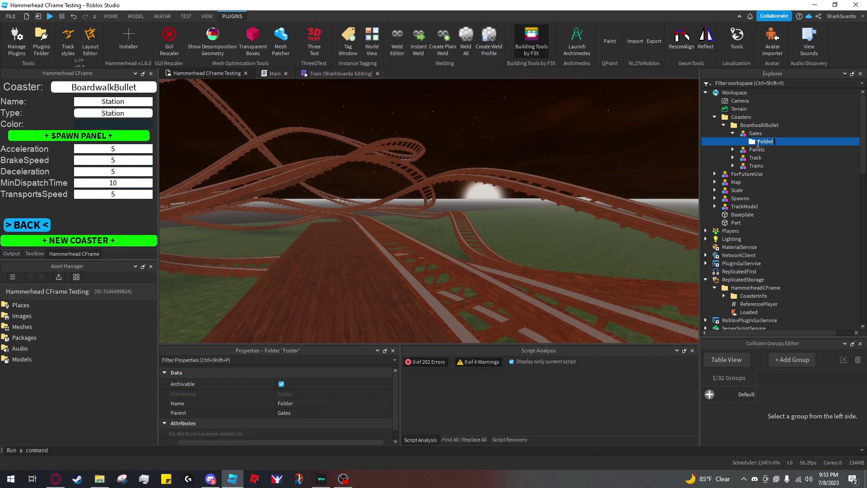
text(Station)
key(Return)
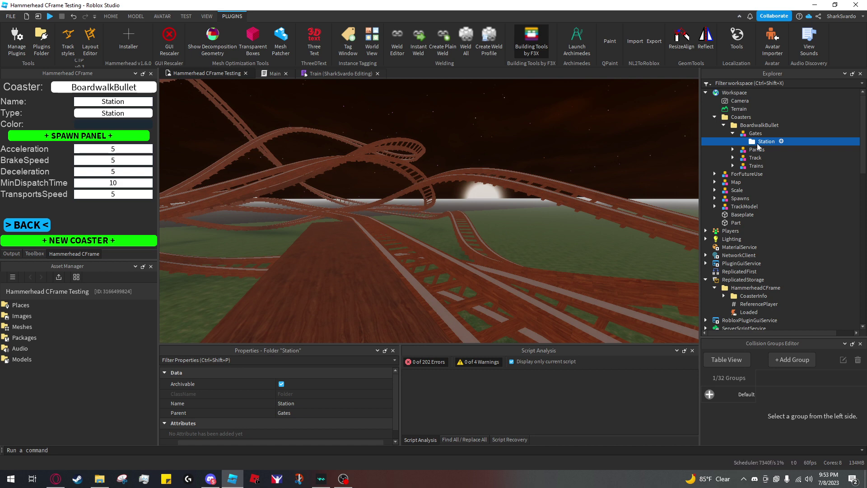
Insert a part on the platform inside the Station folder and group it into a model.
right_drag(574, 165, 573, 164)
key(w)
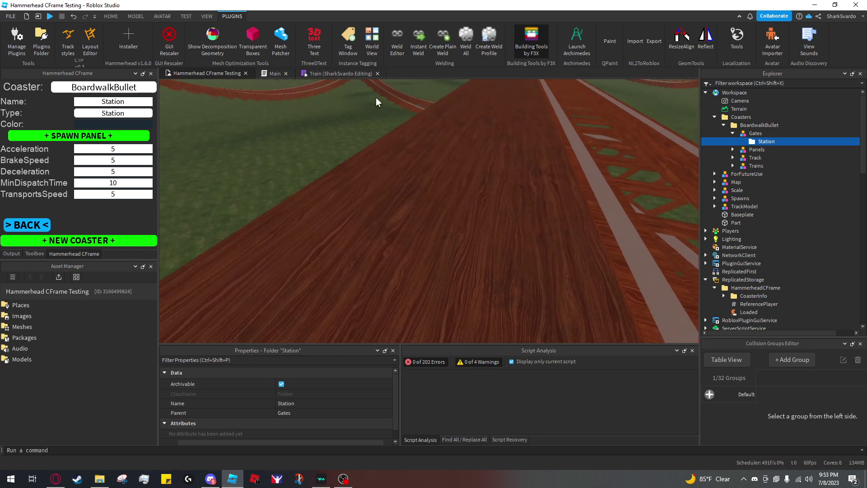
click(784, 141)
text(part)
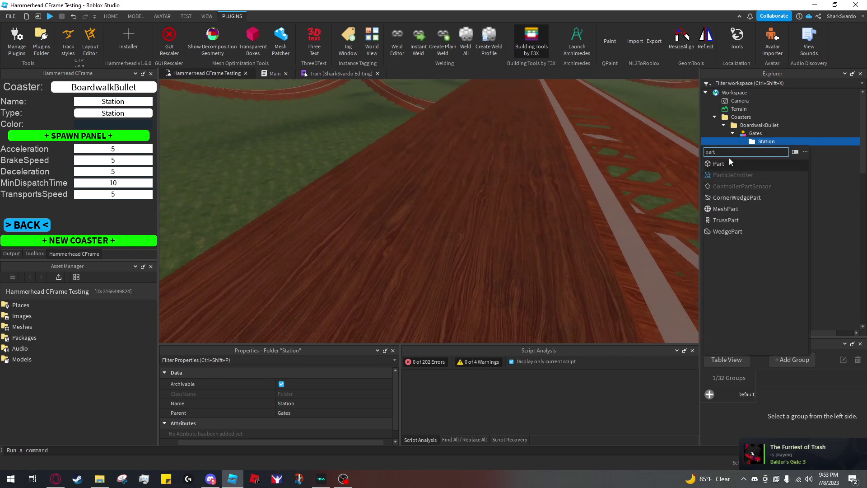
click(728, 161)
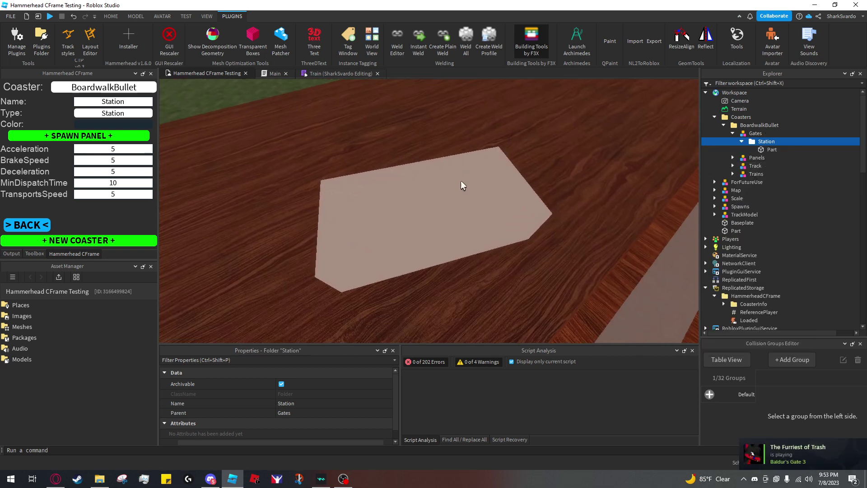
click(439, 201)
key(f)
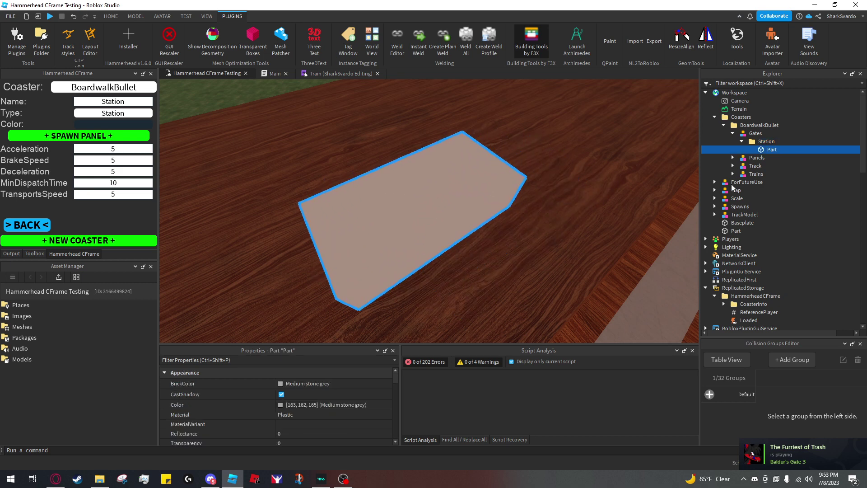
key(ctrl+g)
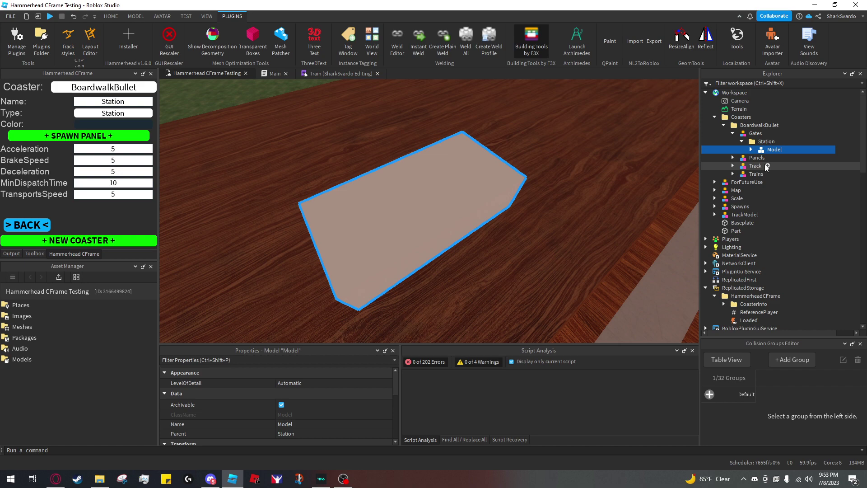
Rename the new model in the Station folder as UnloadGate.
right_drag(594, 151, 474, 191)
scroll(594, 151, down, 4)
key(s)
key(w)
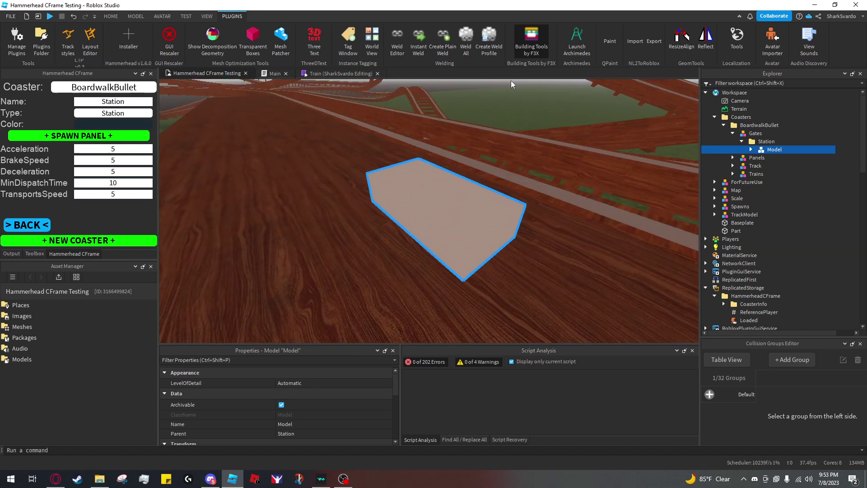
click(750, 149)
click(768, 149)
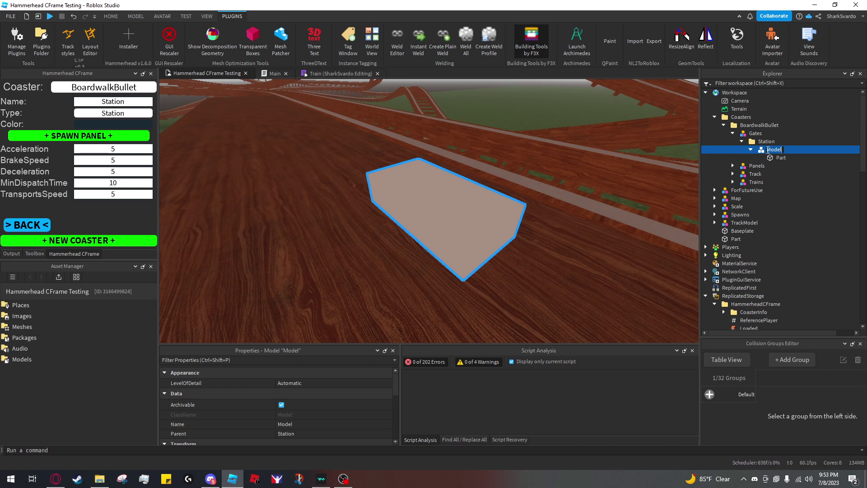
text(UnloadGate)
key(Return)
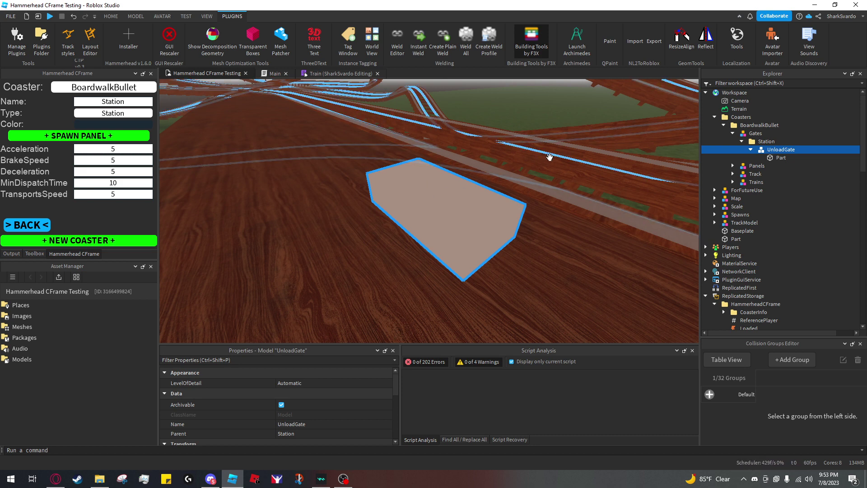
Add a number attribute named Angle to the UnloadGate model and set its value to 80.
scroll(319, 410, down, 5)
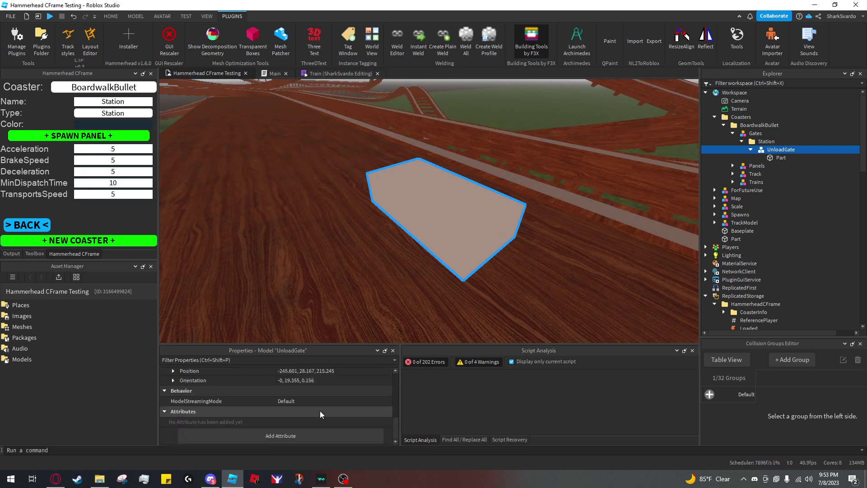
click(273, 435)
click(427, 242)
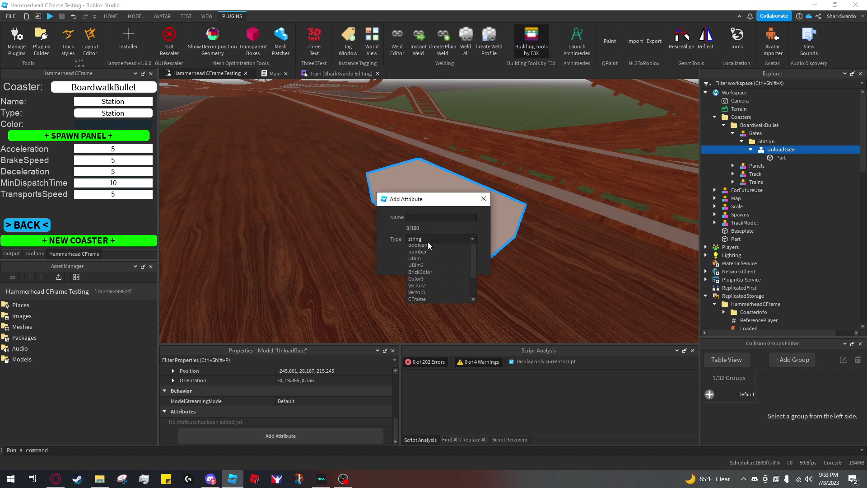
click(423, 262)
click(428, 219)
text(Angle)
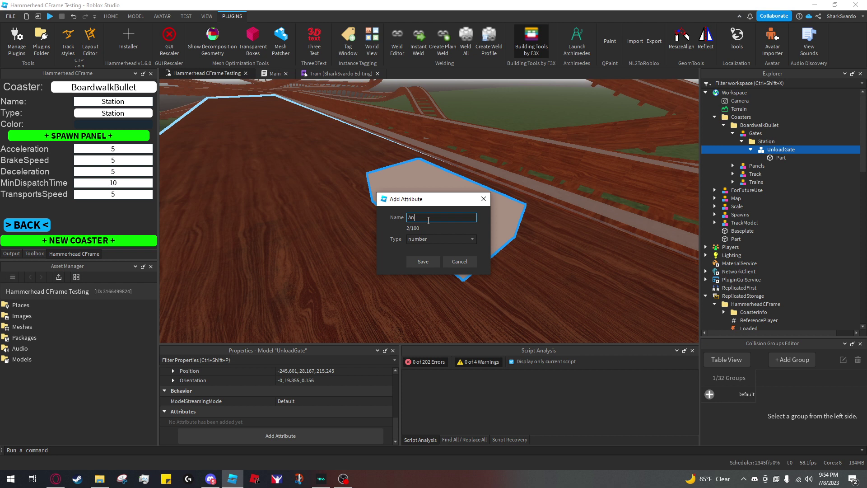
click(425, 256)
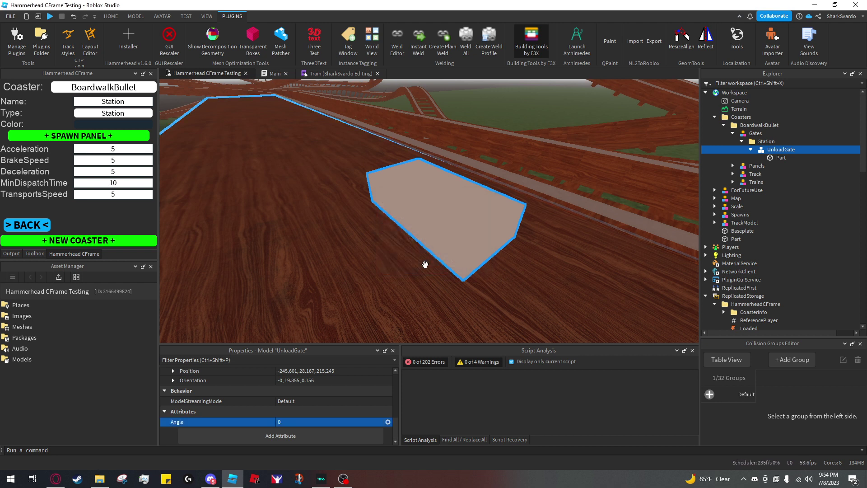
click(309, 418)
text(80)
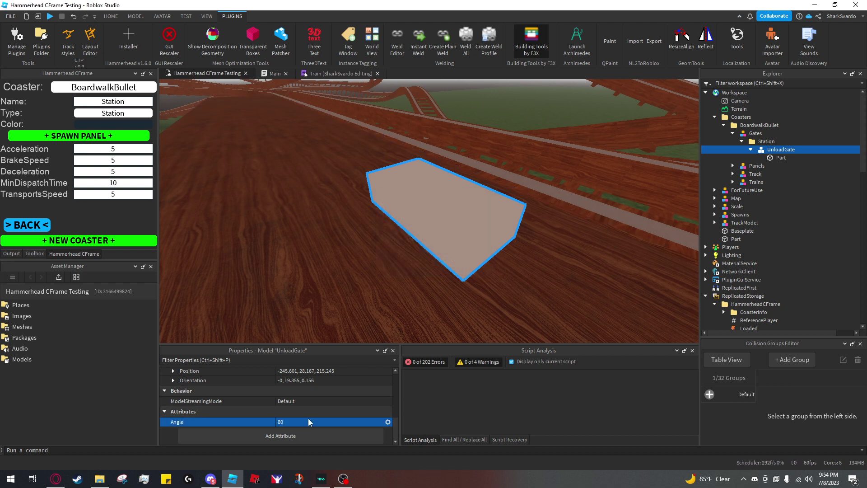
key(Return)
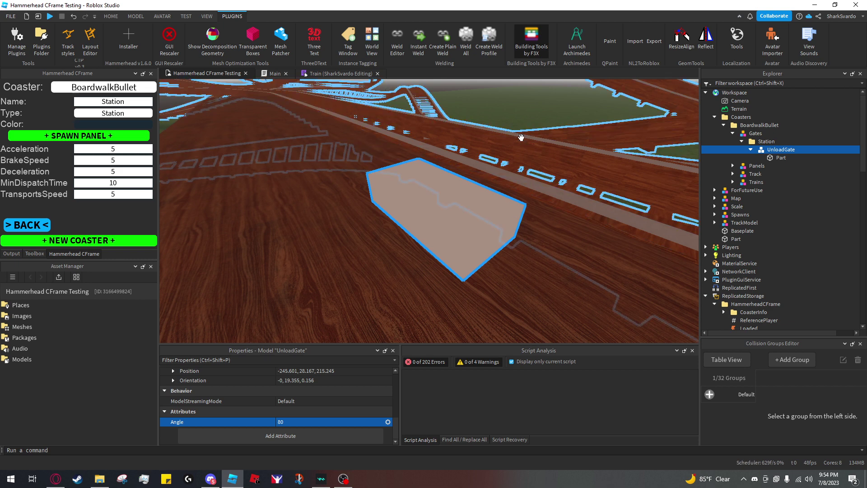
Move the UnloadGate part a short distance across the wooden platform.
right_drag(551, 157, 562, 221)
drag(543, 234, 457, 247)
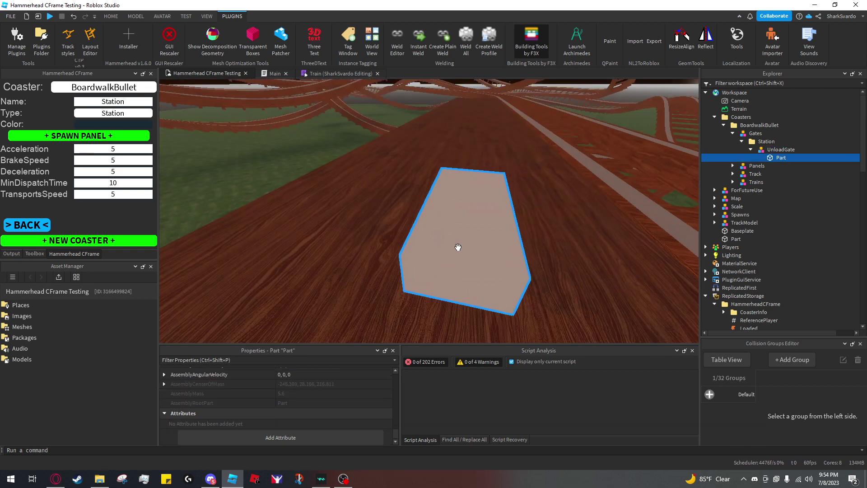
mouse_move(528, 197)
right_down()
mouse_move(542, 189)
mouse_move(544, 201)
right_up()
key(ctrl+3)
scroll(551, 194, down, 2)
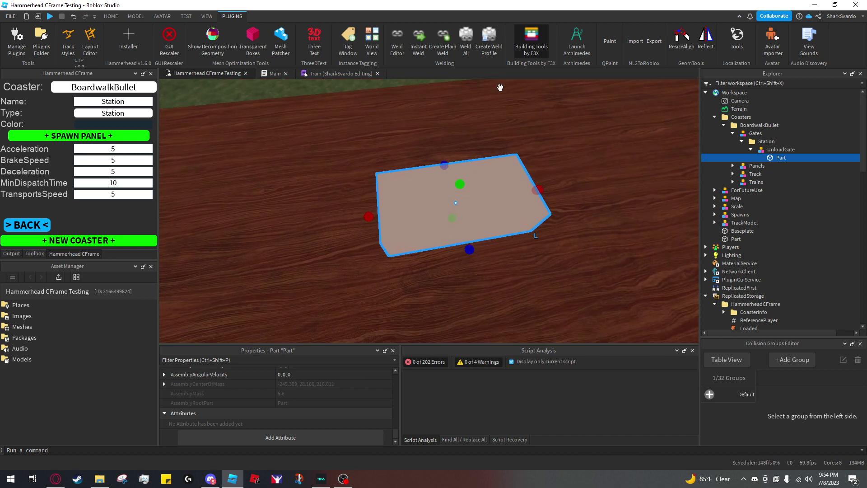
Launch Building Tools by F3X for the part and set the increment of its move and resize tools to 0.001.
click(533, 50)
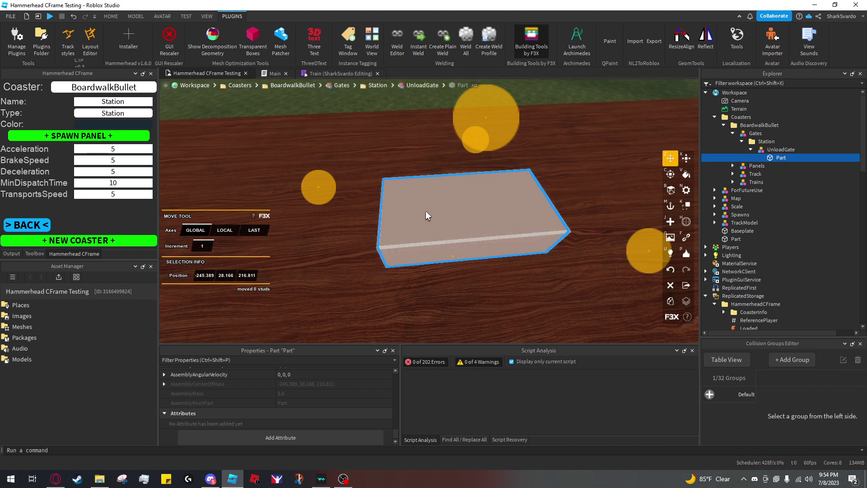
text(x)
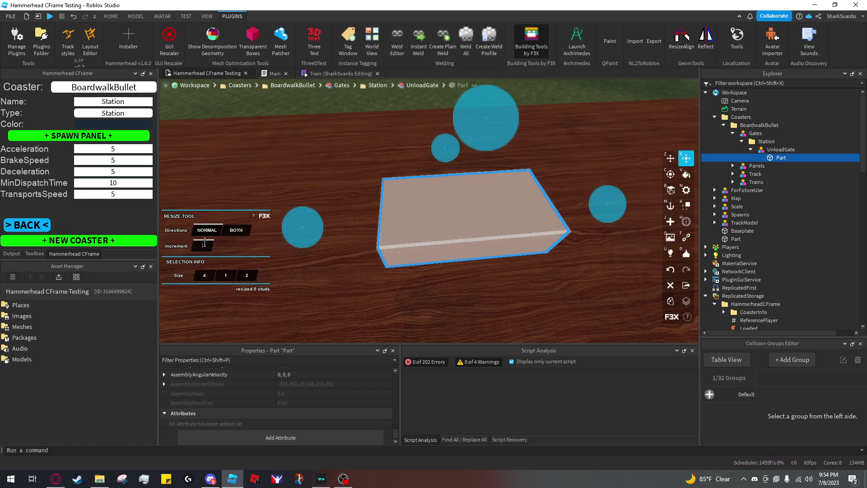
text(.00)
key(alt+z)
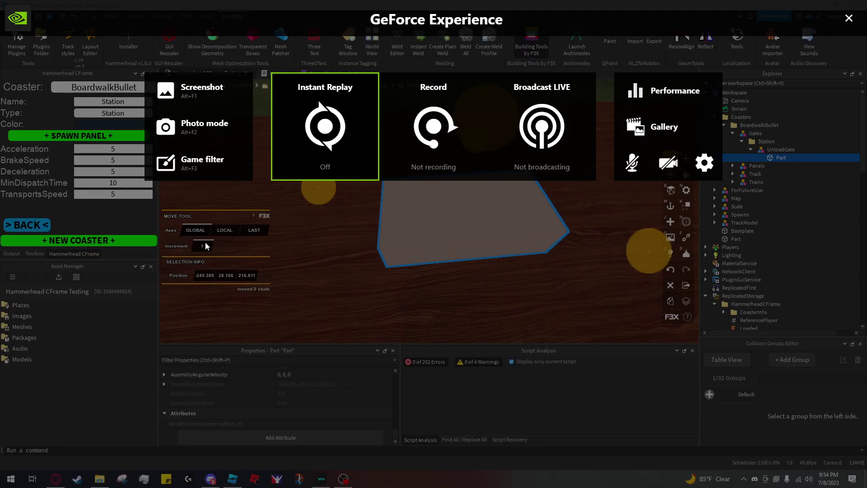
key(alt+z)
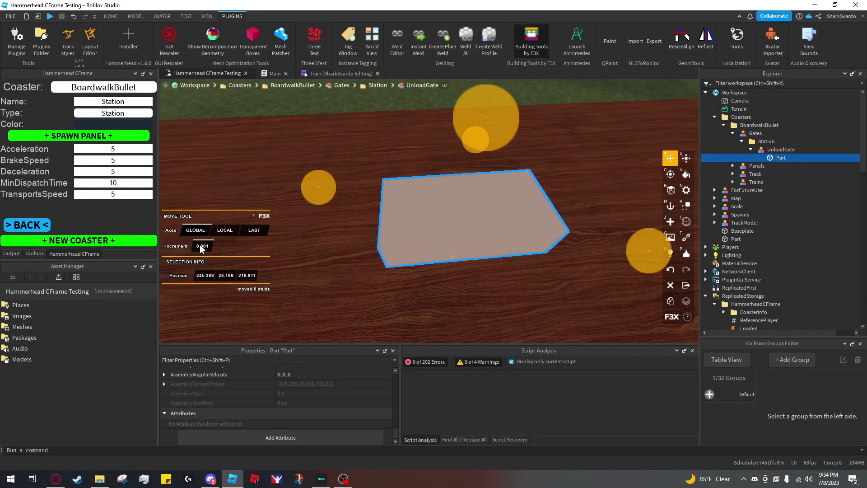
key(x)
Resize the part into an upright post 0.5 by 0.5 studs in section and about 3.79 studs tall.
right_drag(387, 210, 344, 204)
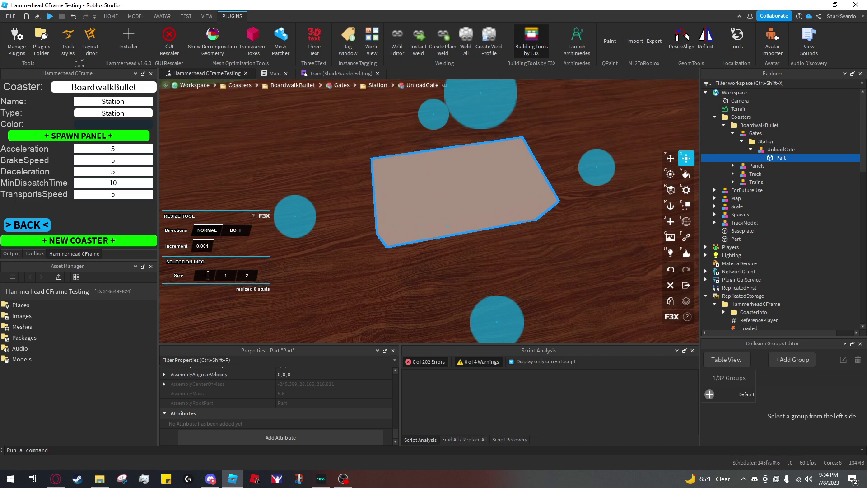
text(0.5)
key(Return)
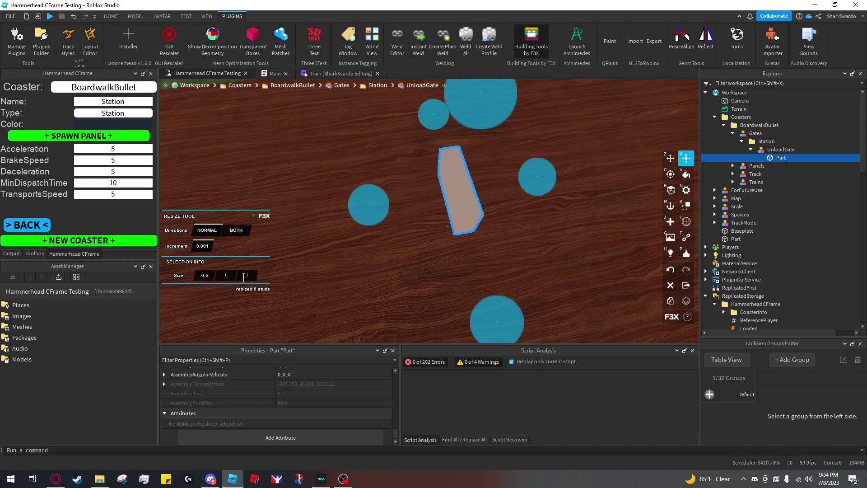
key(Return)
right_drag(447, 189, 424, 189)
scroll(424, 188, down, 2)
drag(455, 179, 450, 128)
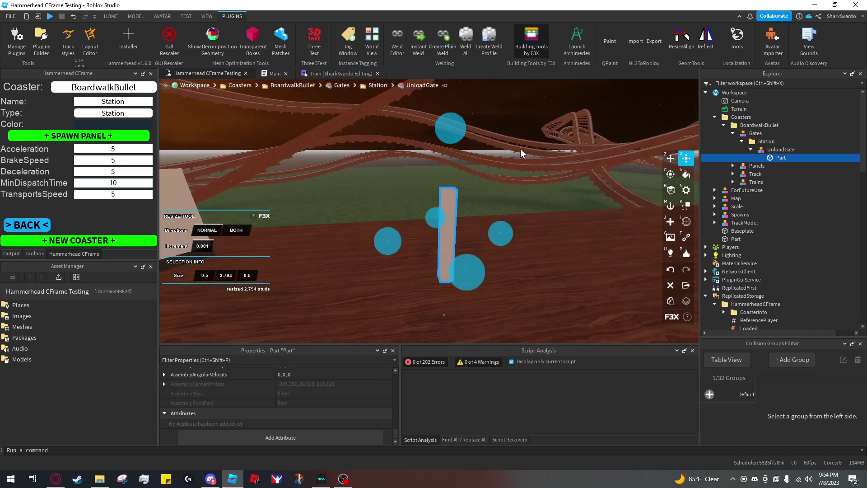
Rename the post in the UnloadGate model as Hinge.
right_drag(496, 159, 495, 177)
scroll(498, 158, up, 2)
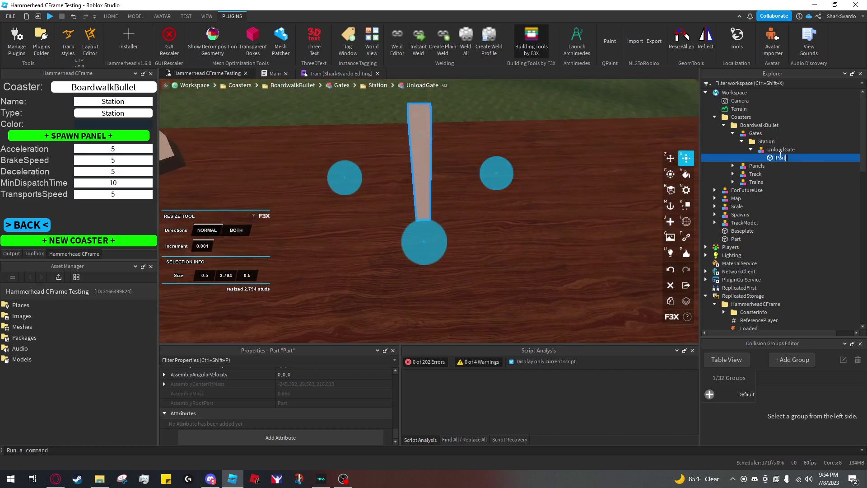
text(Hinge)
key(Return)
right_drag(545, 194, 546, 195)
scroll(356, 397, up, 10)
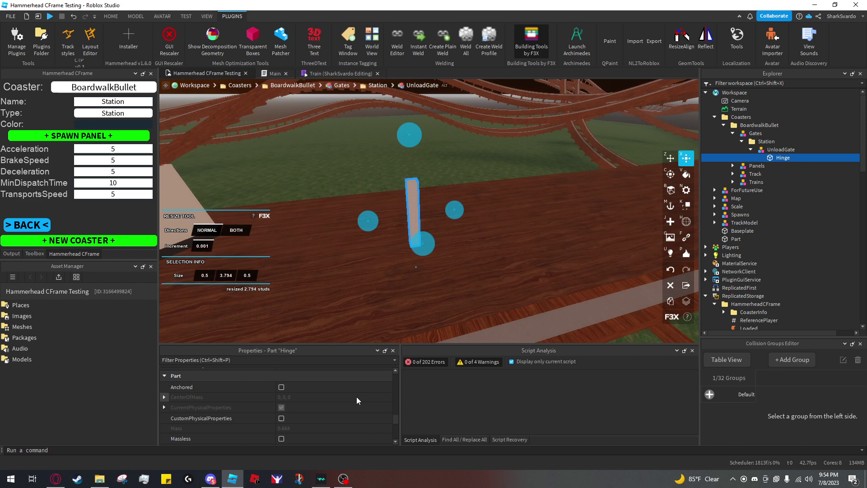
scroll(334, 404, up, 1)
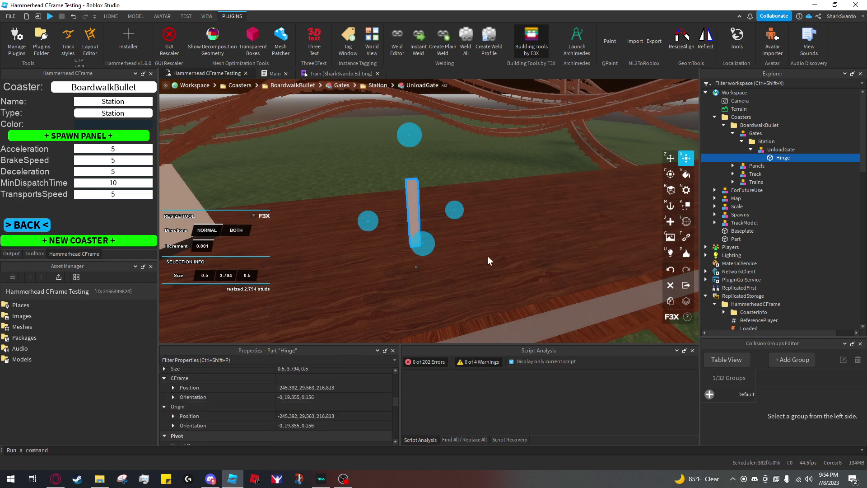
Duplicate the Hinge post inside UnloadGate and rename the copy as Part.
right_drag(515, 241, 509, 226)
scroll(511, 230, up, 2)
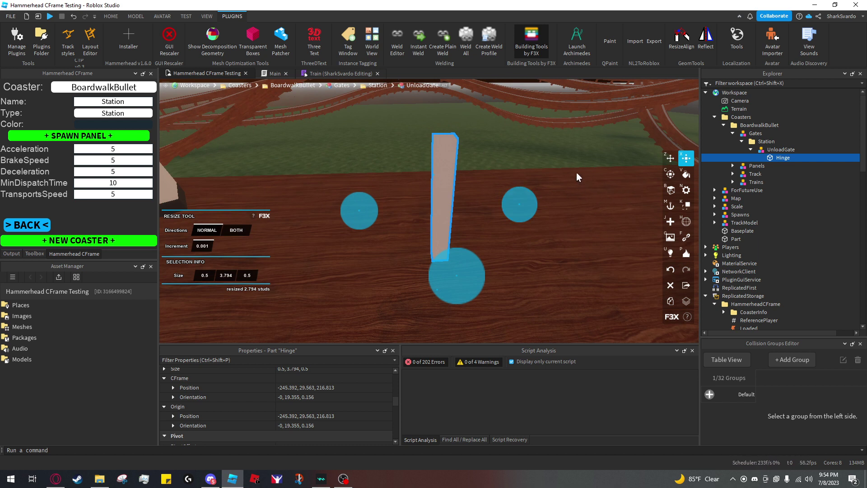
key(ctrl+d)
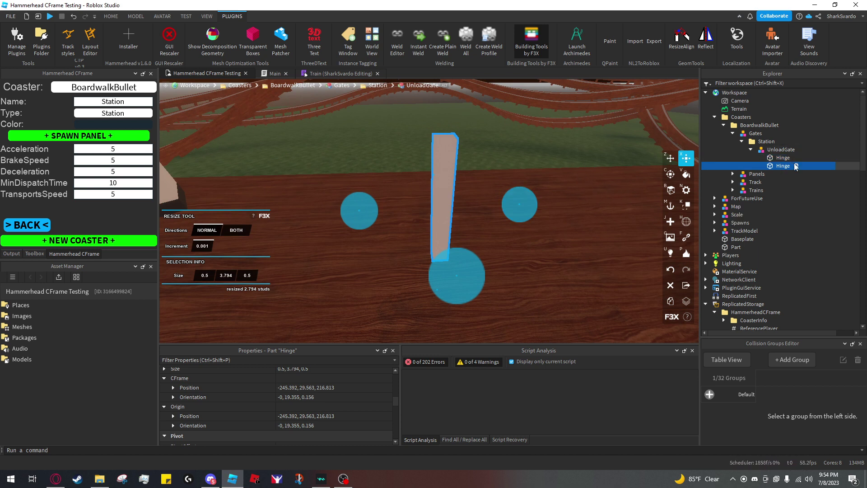
double_click(782, 166)
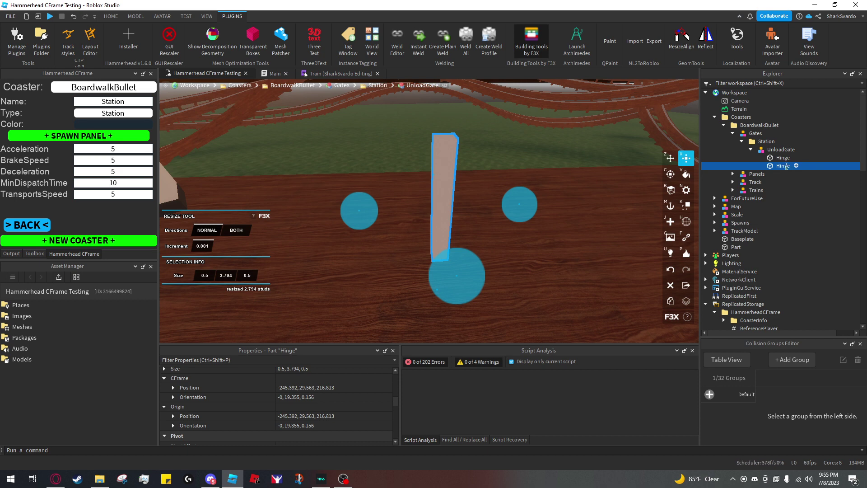
text(Part)
key(Return)
Move the copied post about 1.2 studs sideways from the hinge along its local axis and group it into a model.
key(z)
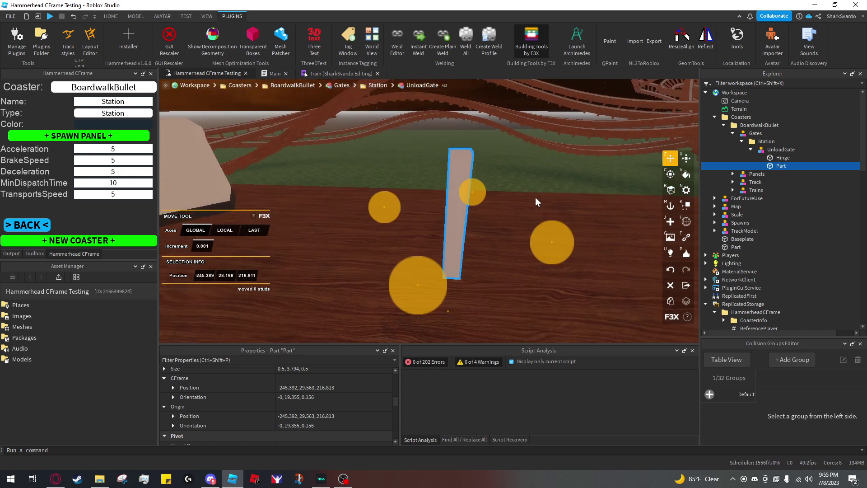
drag(560, 223, 587, 224)
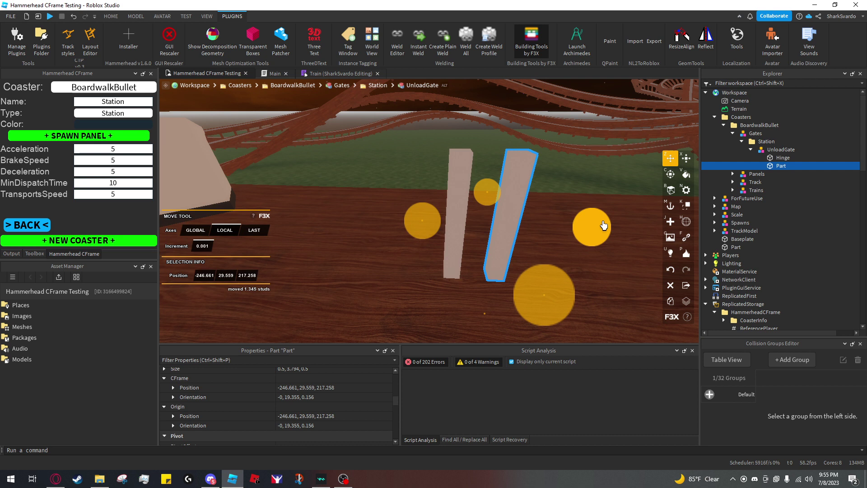
key(ctrl+g)
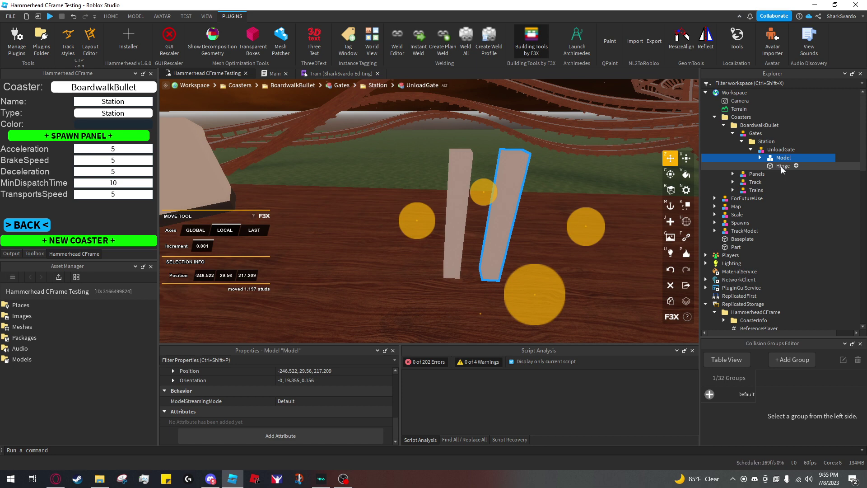
Rotate the grouped post about its local pivot in 15-degree increments until it lies horizontally across the hinge.
mouse_move(529, 164)
right_down()
mouse_move(541, 154)
mouse_move(533, 163)
right_up()
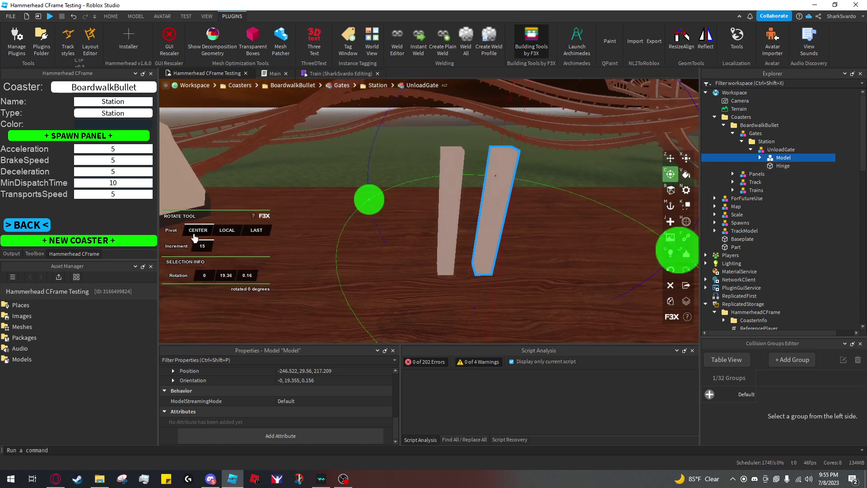
click(230, 229)
right_drag(423, 177, 423, 175)
drag(471, 144, 523, 256)
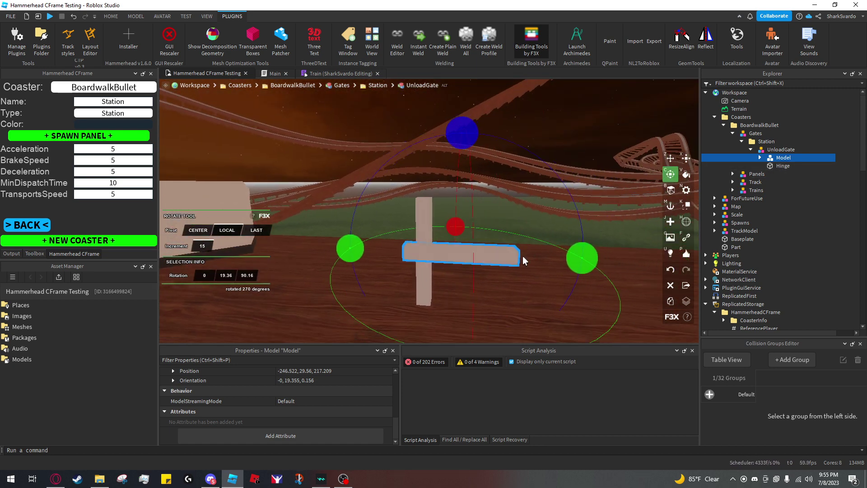
Resize the horizontal bar's cross-section to 0.33 by 0.33 studs.
key(z)
key(x)
right_drag(430, 203, 430, 203)
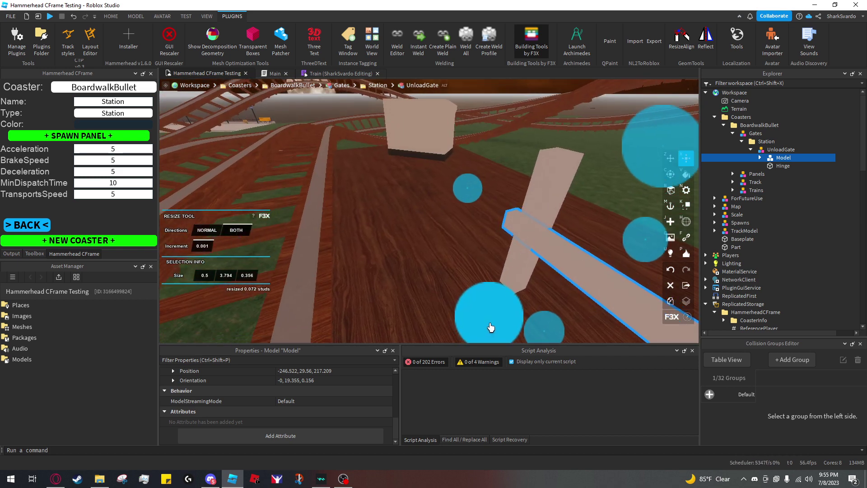
text(.33)
key(Return)
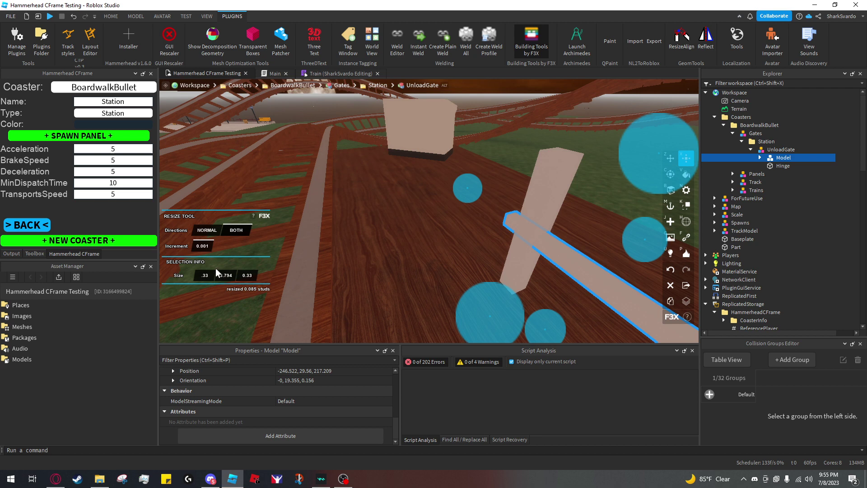
right_drag(541, 213, 542, 213)
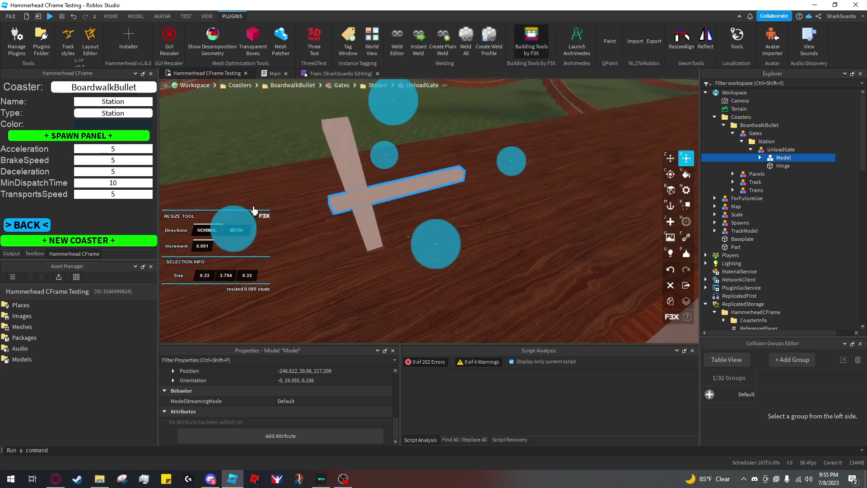
drag(254, 208, 264, 219)
key(ctrl+z)
right_drag(345, 184, 345, 183)
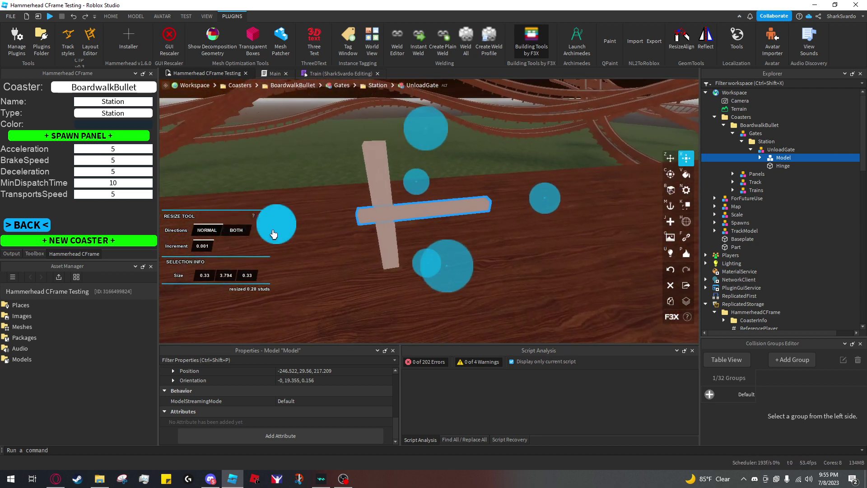
key(ctrl+y)
key(ctrl+z)
Select the bar part inside the model and shorten it from its hinge end to about 3.13 studs.
right_drag(325, 211, 329, 213)
key(ctrl+3)
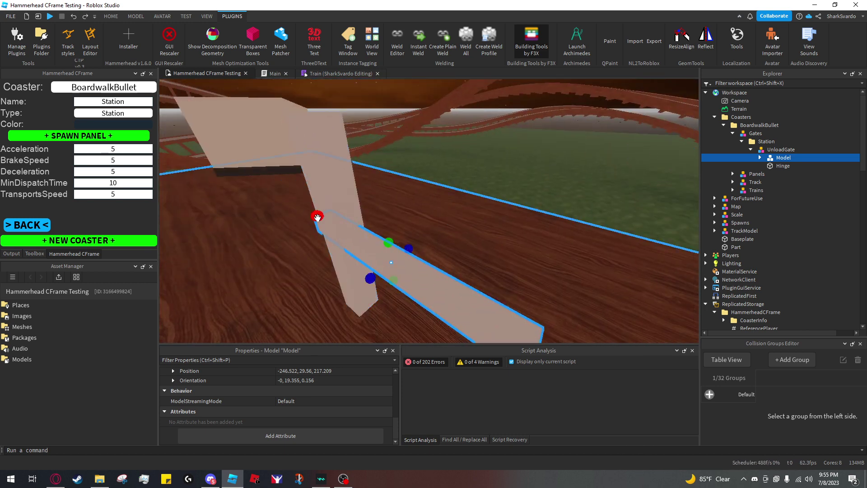
drag(319, 218, 324, 220)
right_drag(338, 228, 357, 224)
alt+click(413, 260)
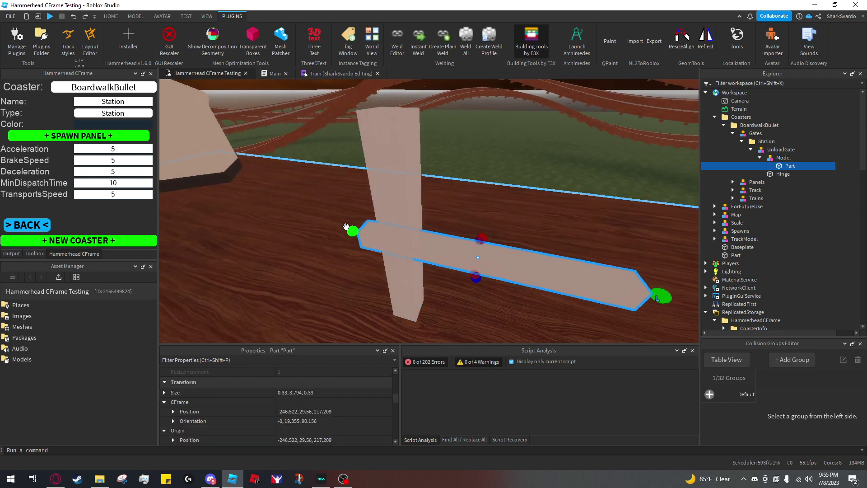
drag(351, 230, 365, 234)
Raise the horizontal bar about 1.6 studs to the upper end of the hinge post.
right_drag(383, 237, 493, 189)
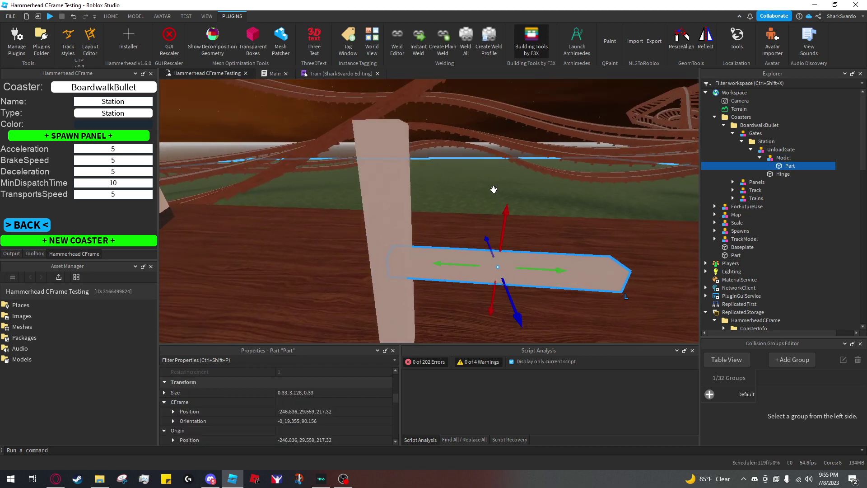
drag(503, 224, 517, 96)
right_drag(590, 178, 593, 177)
key(s)
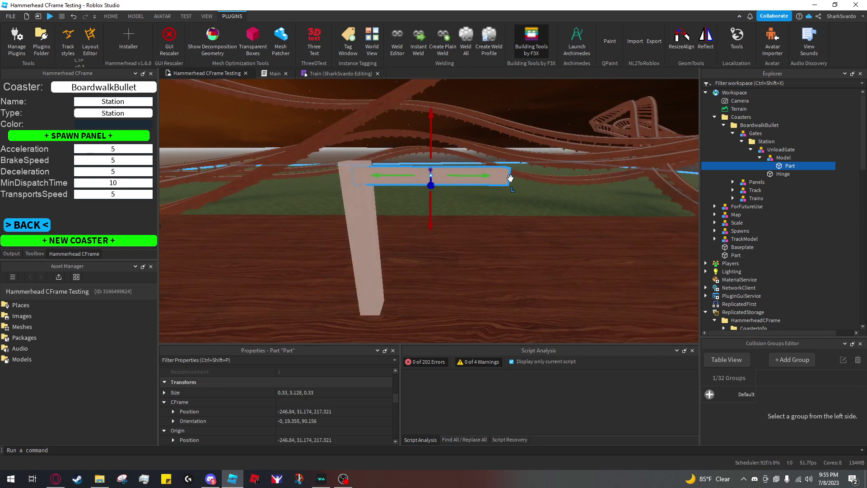
Duplicate the bar twice, placing the copies at the middle and near the lower end of the hinge post.
key(ctrl+d)
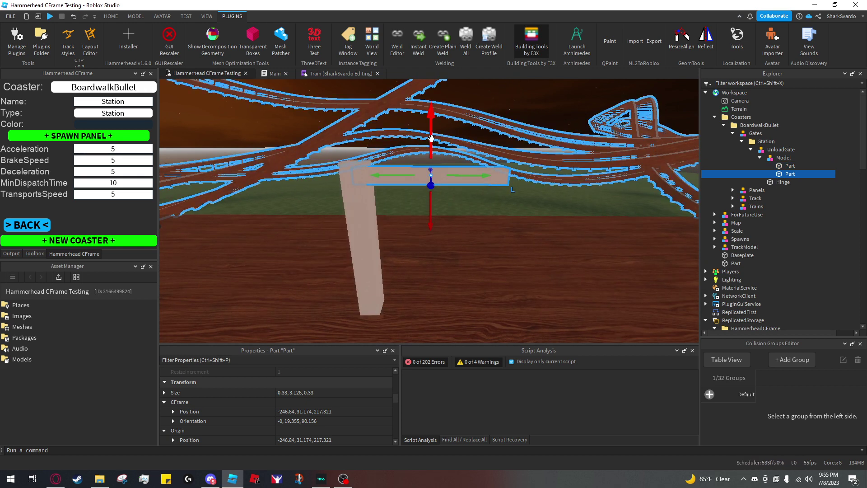
drag(430, 145, 439, 182)
key(ctrl+d)
Duplicate the hinge post onto the free ends of the bars and shorten the copy to about 3.27 studs tall.
click(359, 174)
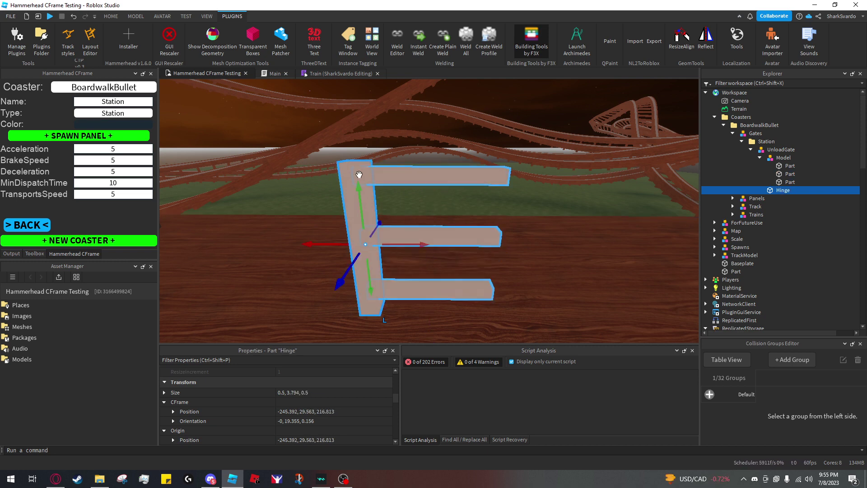
key(ctrl+d)
drag(412, 244, 539, 231)
right_drag(547, 220, 548, 220)
key(ctrl+3)
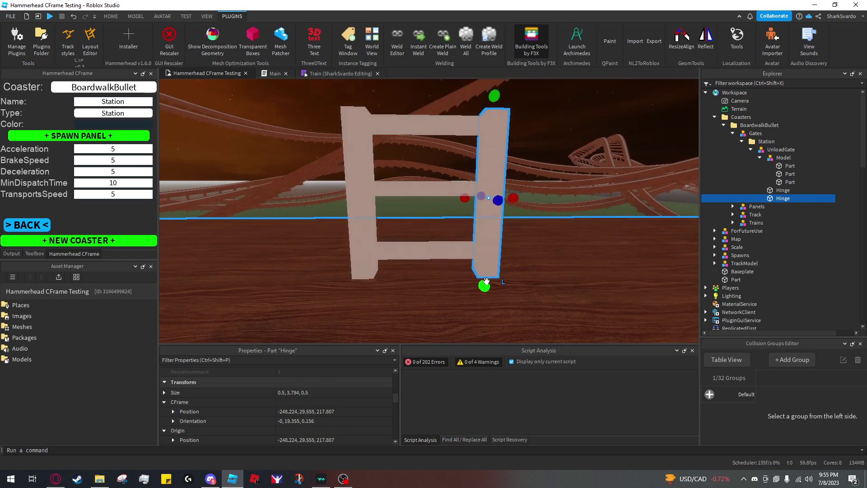
drag(486, 280, 486, 270)
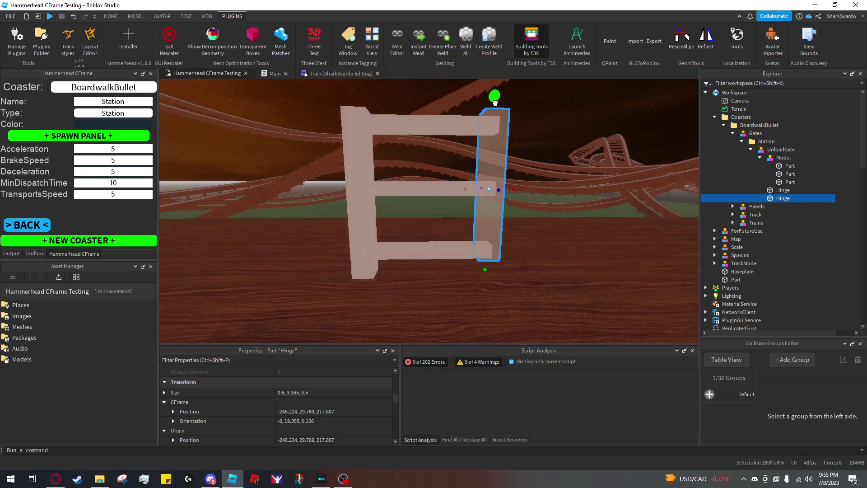
Place the free-end post inside the inner Model, rename it Part, and try moving the assembled gate away from the hinge.
right_drag(556, 171, 557, 172)
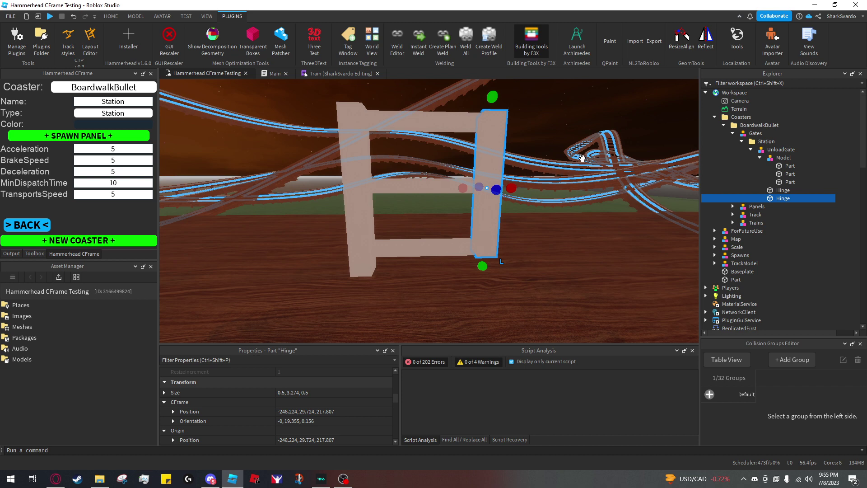
click(776, 159)
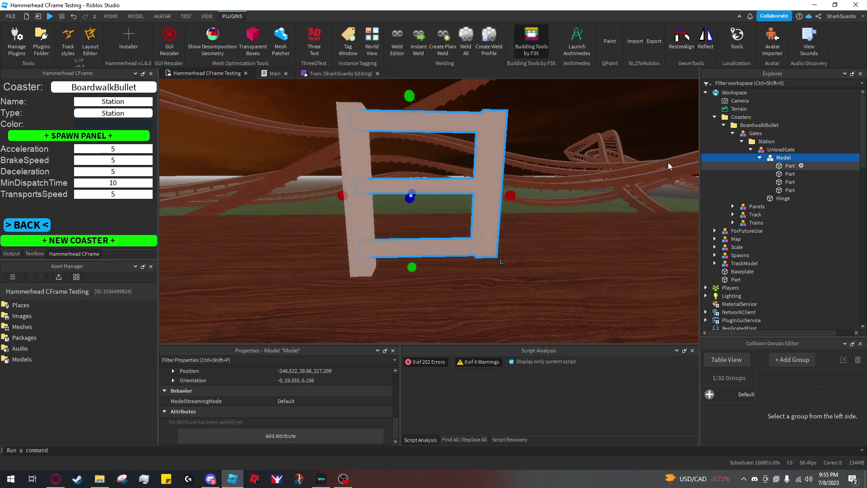
key(ctrl+2)
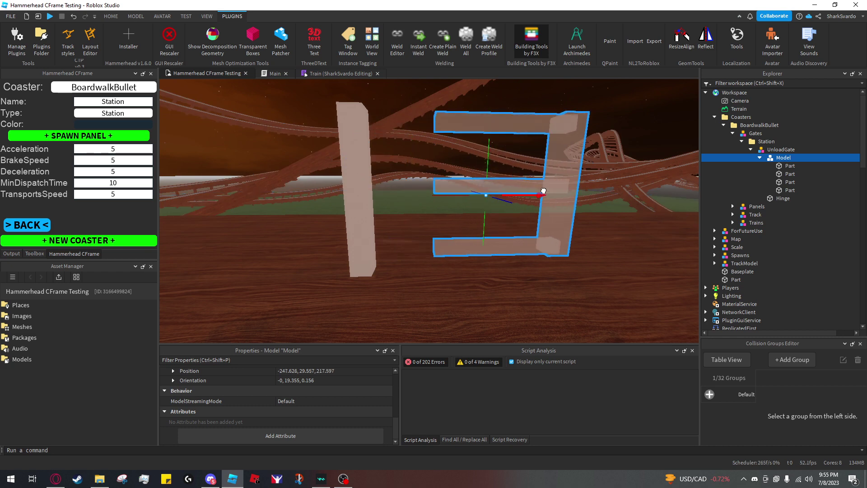
Anchor all parts of the UnloadGate model, including the inner Model and the Hinge.
click(780, 199)
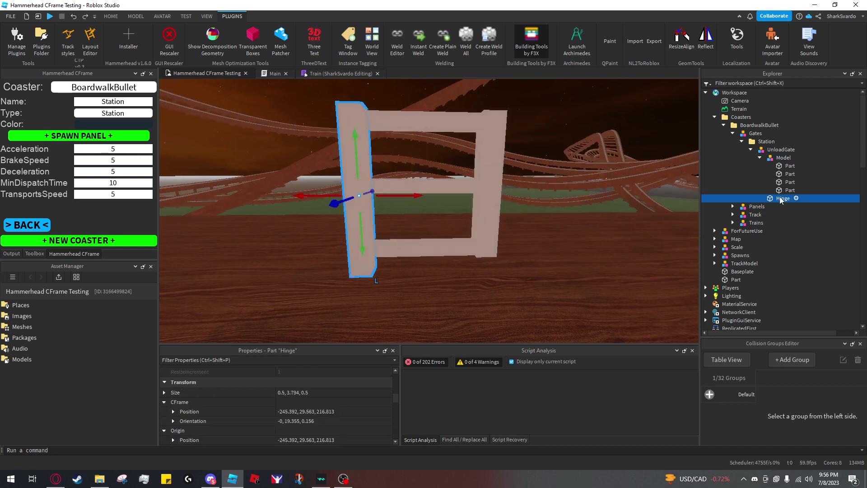
key(e)
right_drag(521, 174, 521, 173)
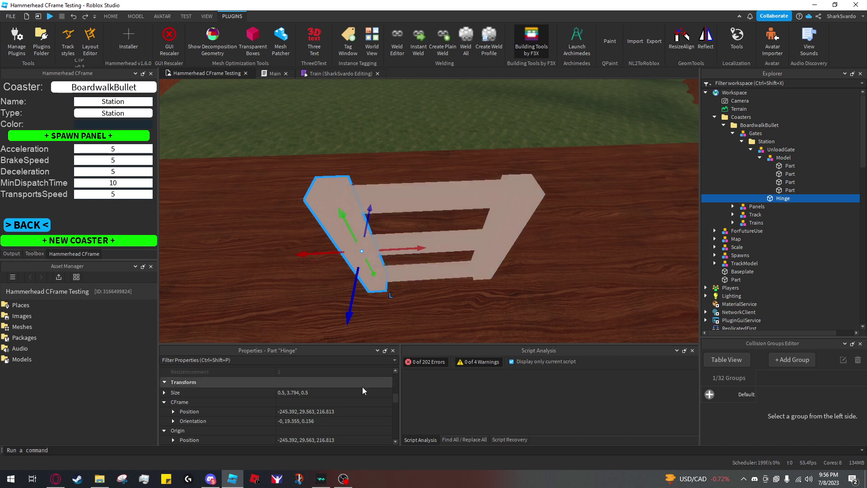
click(779, 158)
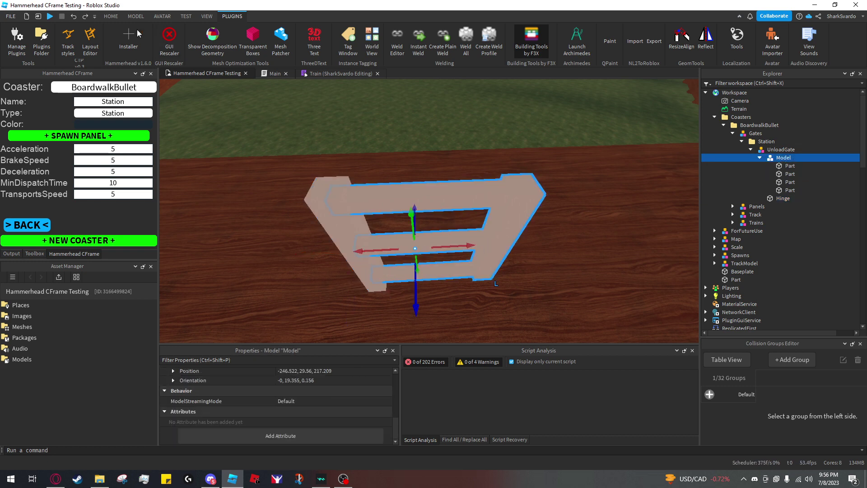
click(137, 18)
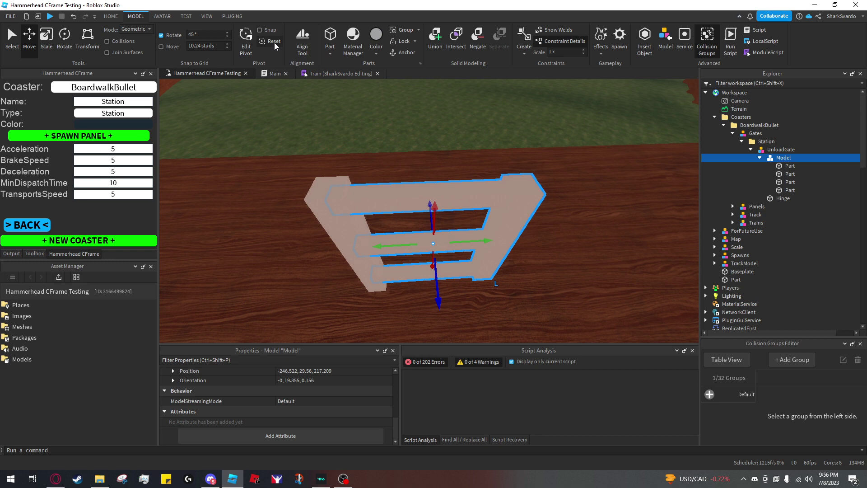
click(764, 152)
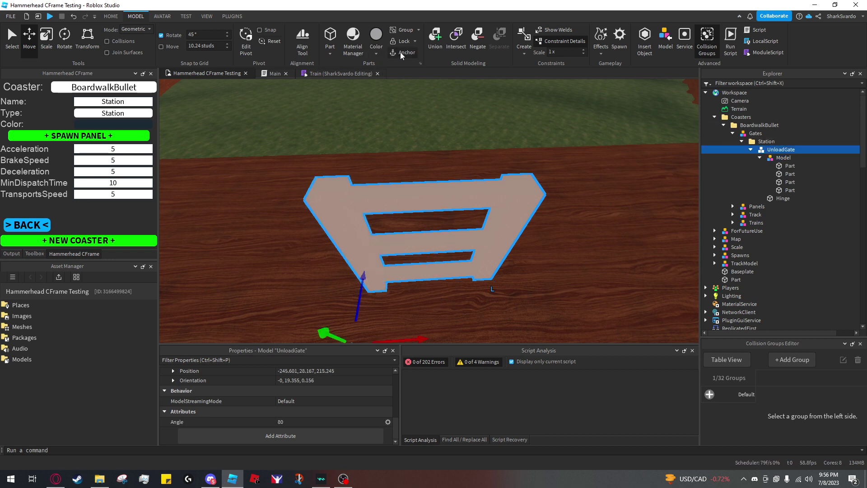
right_drag(438, 148, 426, 144)
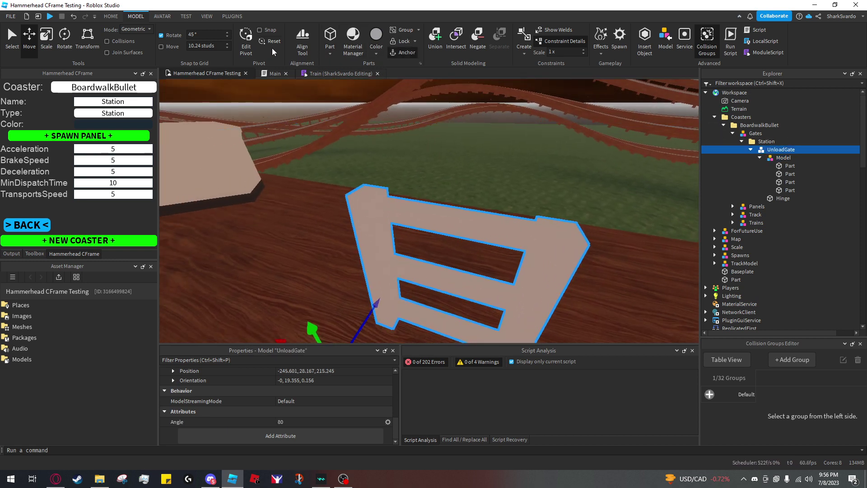
Copy the Hinge's position -245.392, 29.563, 216.813 into the inner Model's world pivot position.
click(776, 193)
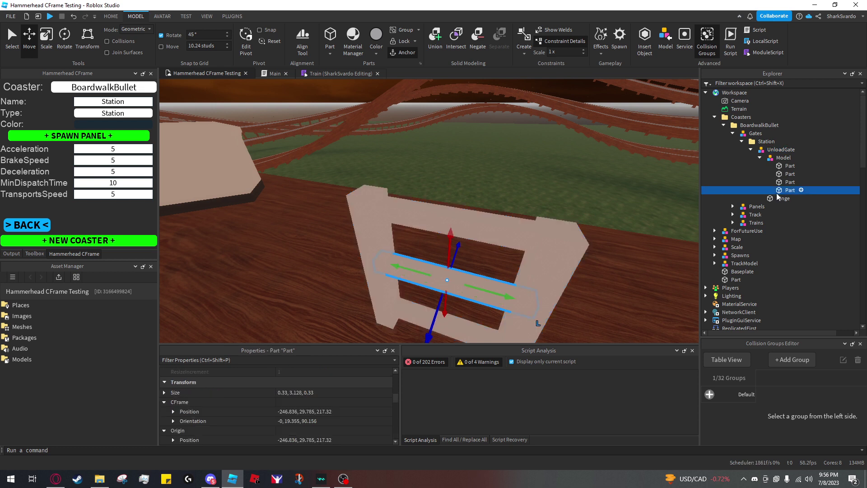
click(341, 409)
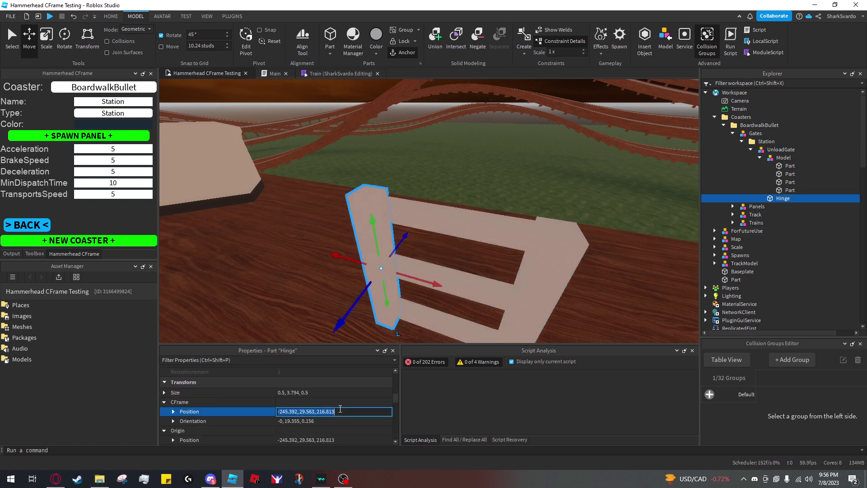
click(785, 158)
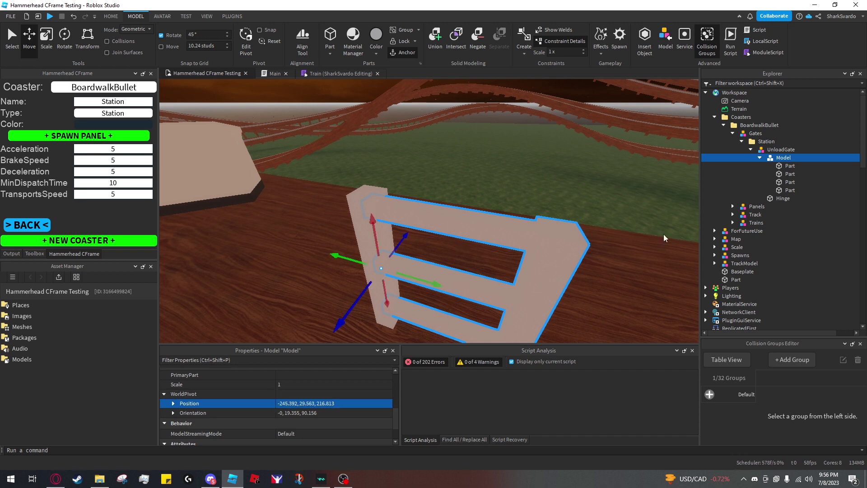
Copy the Hinge's orientation -0, 19.355, 0.156 into the inner Model's world pivot orientation.
click(771, 199)
scroll(316, 402, down, 1)
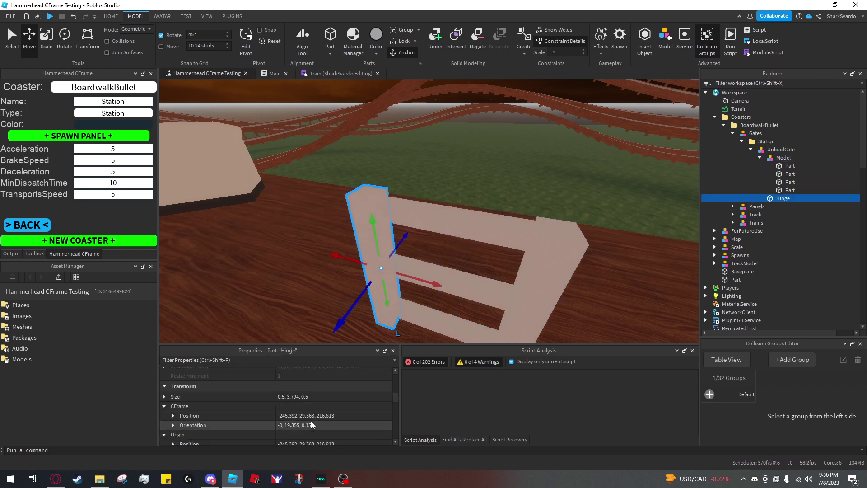
click(311, 424)
click(784, 158)
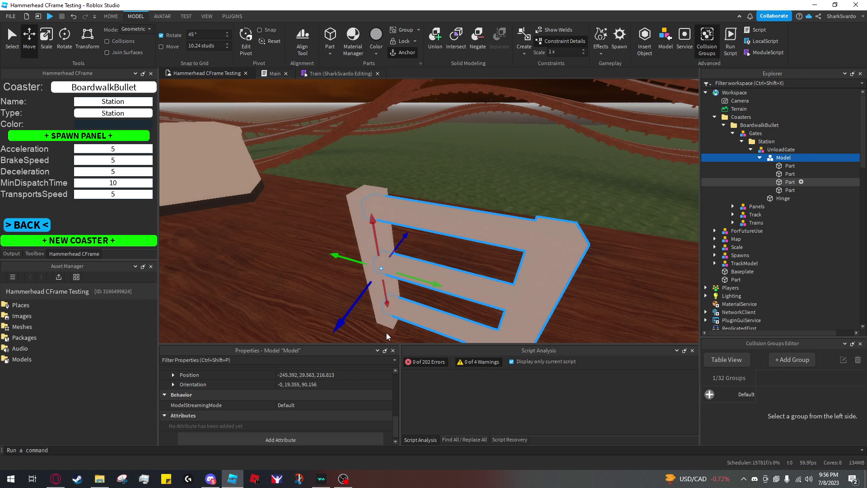
click(325, 384)
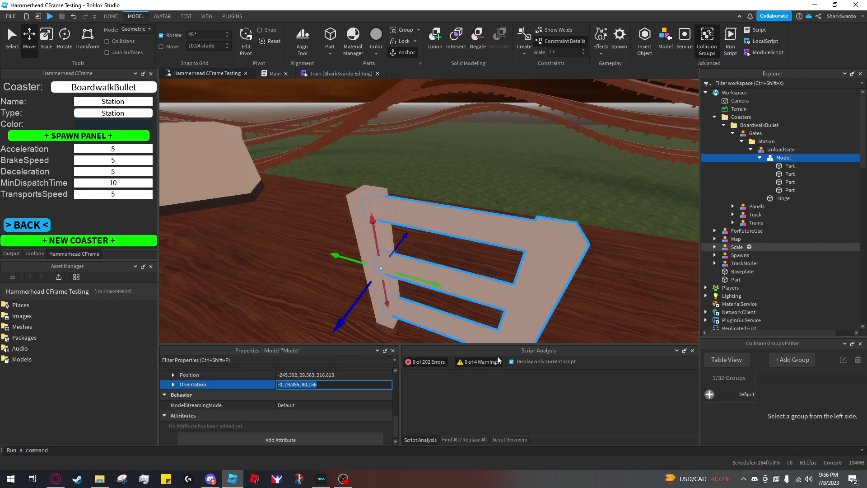
Try rotating the inner Model about its hinge pivot to test how the gate swings.
right_drag(564, 235, 532, 267)
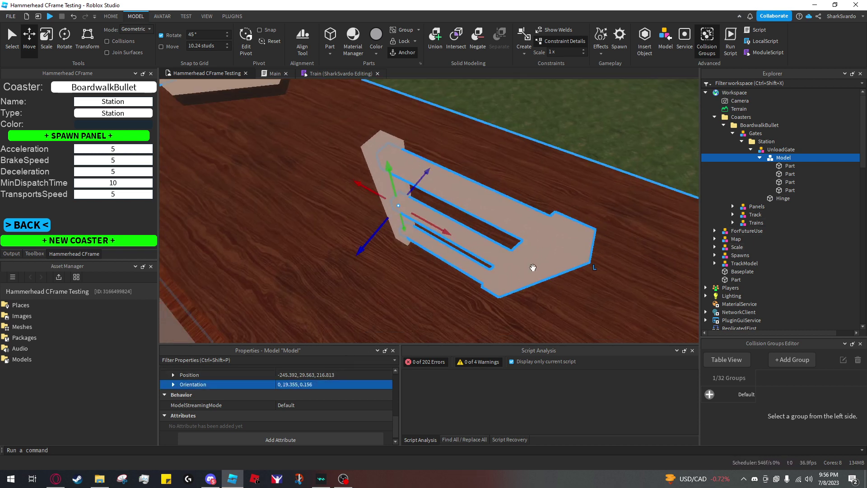
key(ctrl+4)
mouse_move(408, 246)
mouse_down()
mouse_move(445, 231)
mouse_move(416, 258)
mouse_up()
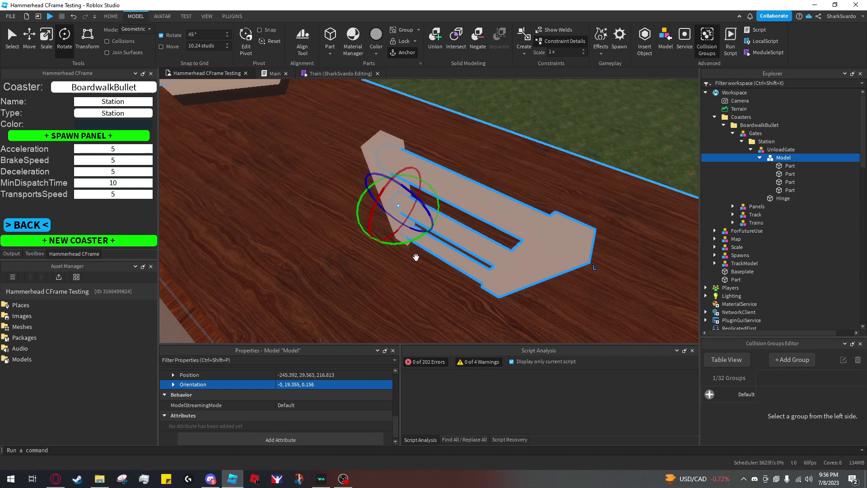
right_drag(490, 234, 568, 121)
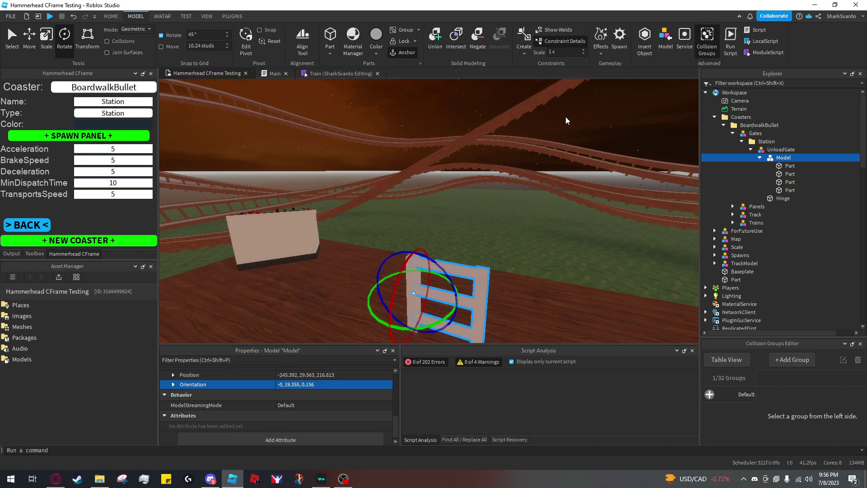
click(569, 121)
Duplicate the whole UnloadGate model and place the copy a short distance along the station platform.
click(781, 150)
right_drag(547, 224, 492, 251)
key(ctrl+2)
key(ctrl+d)
key(d)
drag(468, 234, 500, 226)
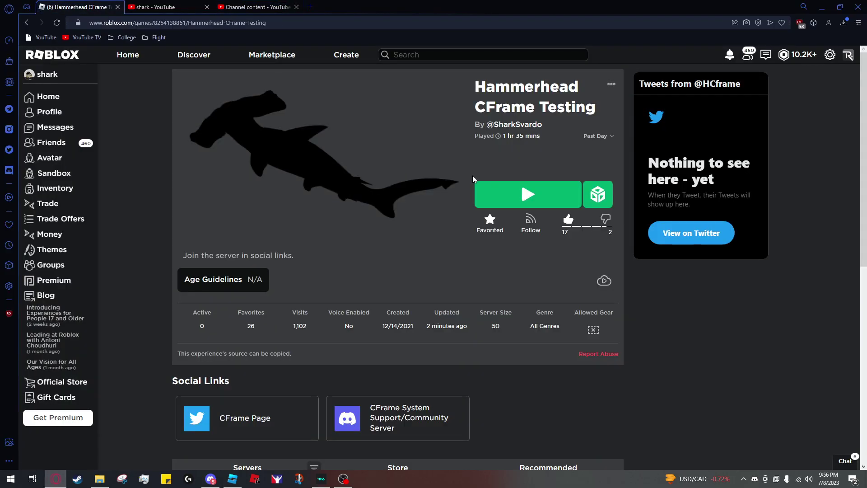
Launch the Hammerhead CFrame Testing experience from its browser page and operate the white-plated control on the ride's control panel.
click(523, 193)
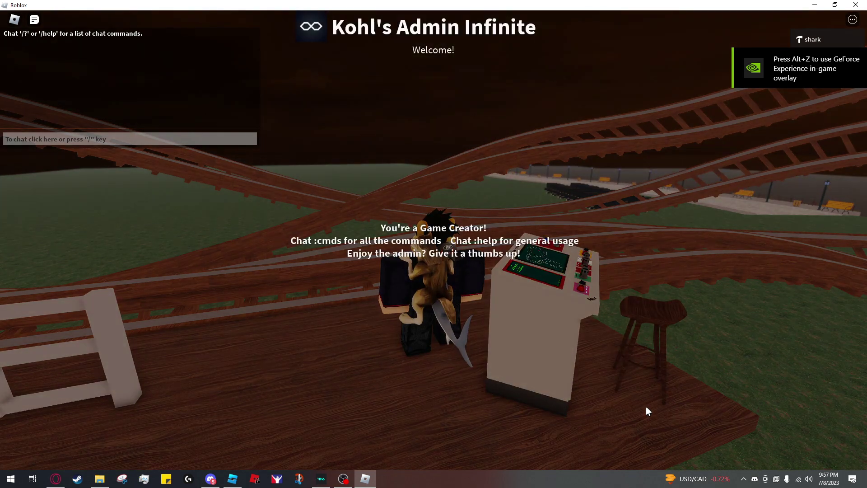
right_drag(645, 406, 611, 400)
scroll(611, 401, up, 4)
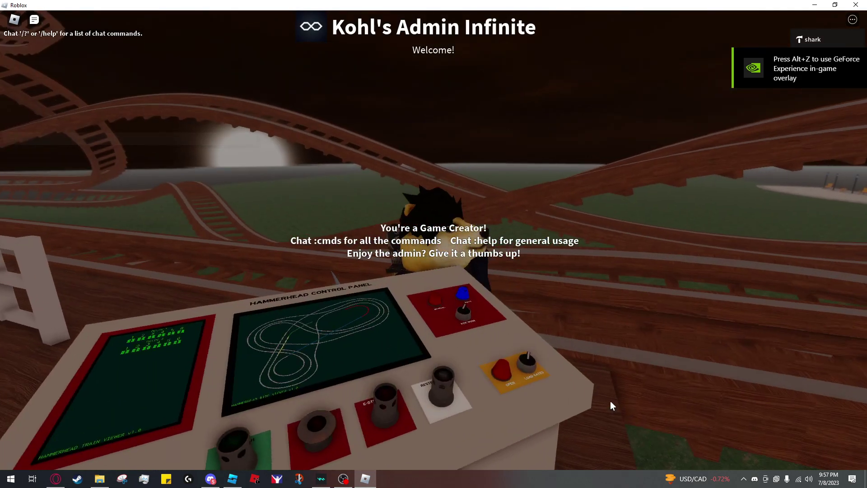
click(448, 385)
Walk the avatar around the control panel to examine the station gates, the train and the gate controls.
key(a)
right_drag(597, 356, 597, 356)
key(s)
key(d)
key(space)
key(s)
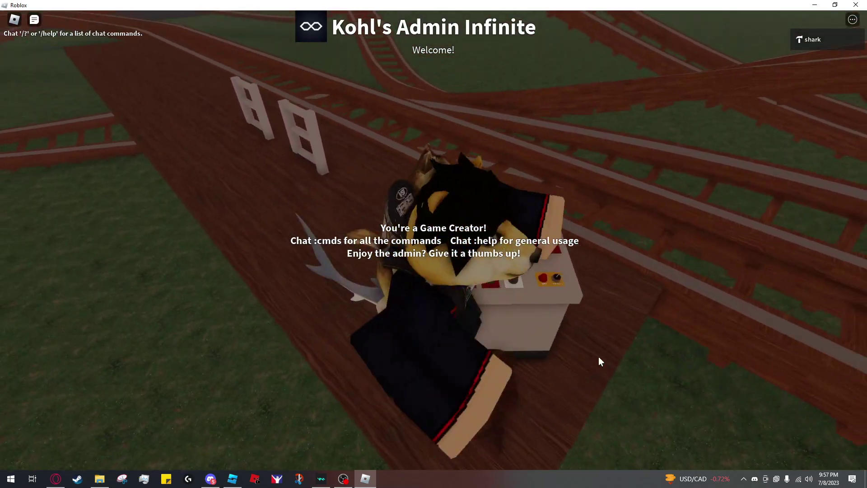
scroll(598, 356, up, 5)
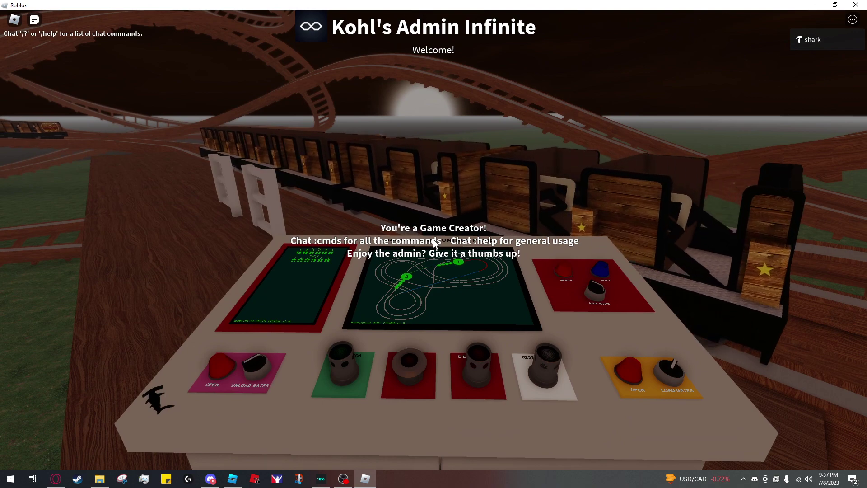
Operate the Unload Gates and Load Gates switches on the Hammerhead control panel to test the swinging gates.
key(a)
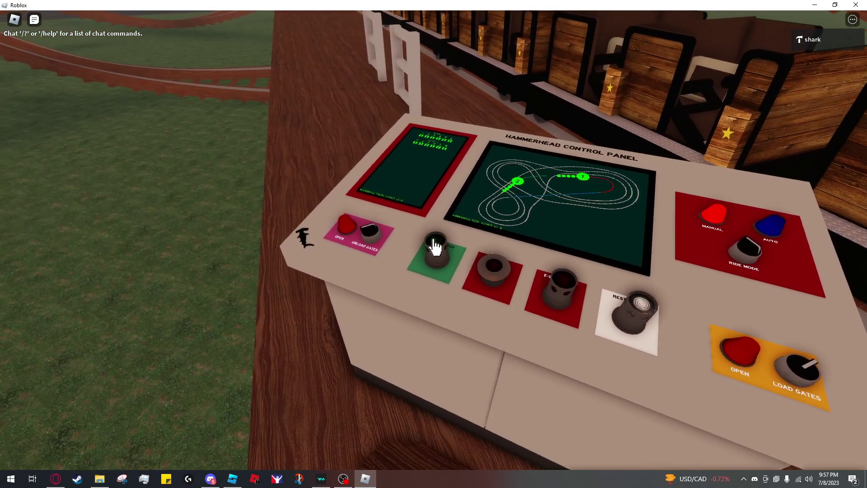
click(434, 243)
key(space)
scroll(433, 239, down, 5)
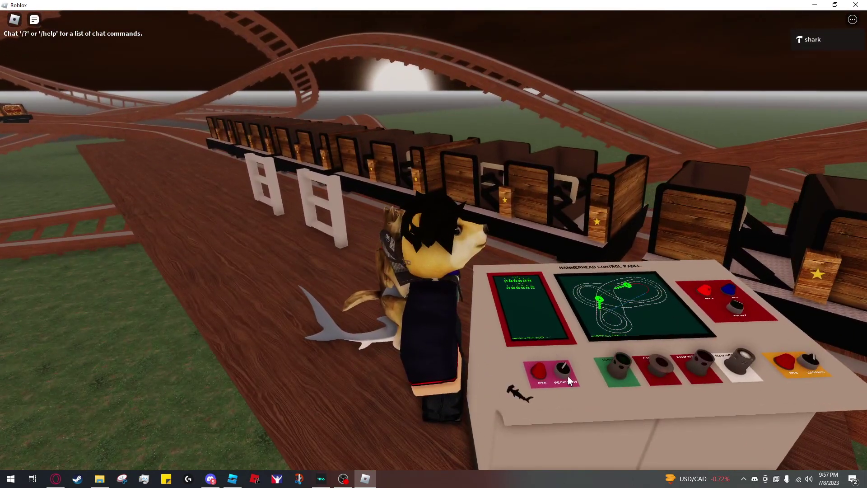
click(567, 375)
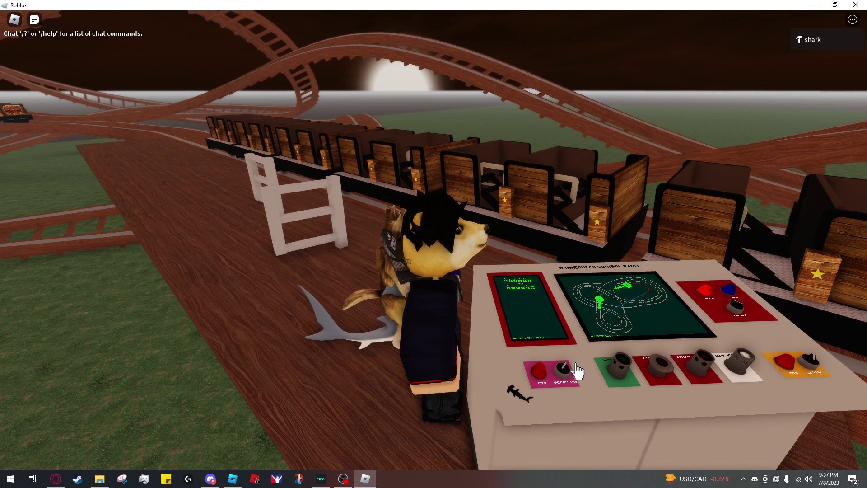
click(813, 360)
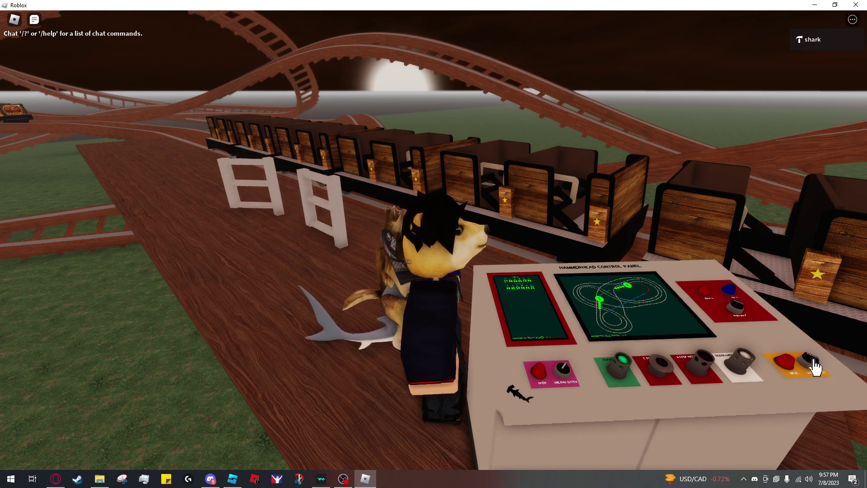
key(d)
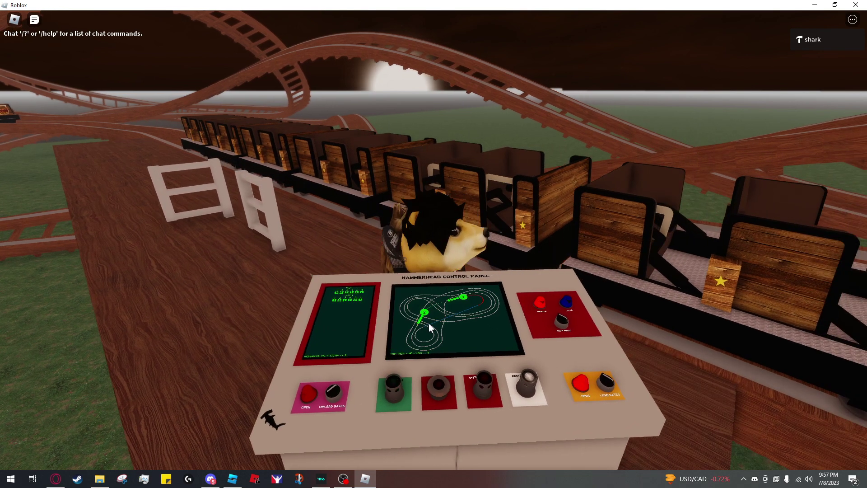
Walk along the platform and examine both gates from the side, from above and from the train side.
key(s)
key(a)
right_drag(435, 207, 435, 206)
key(d)
key(a)
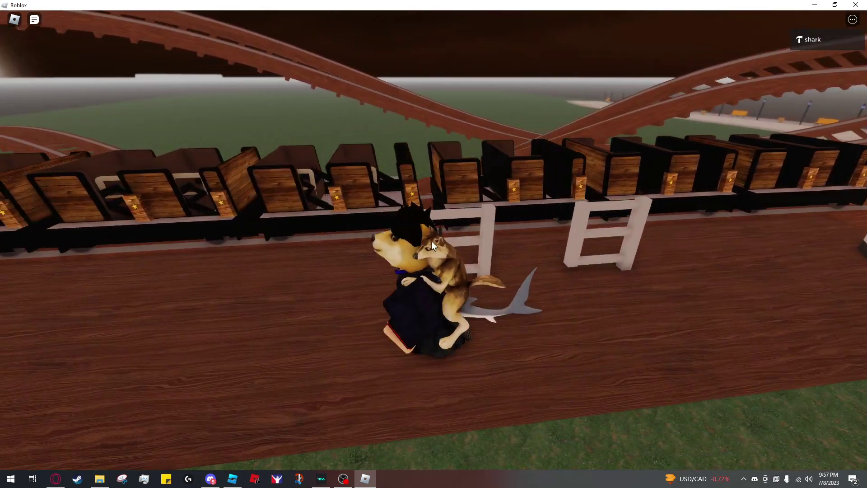
key(d)
scroll(459, 246, down, 3)
right_drag(459, 247, 458, 247)
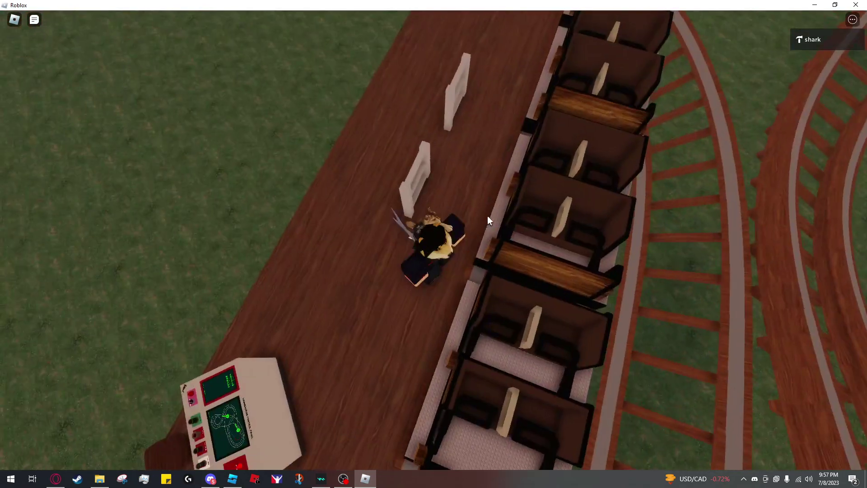
right_drag(487, 216, 487, 215)
key(a)
right_drag(465, 180, 465, 180)
right_drag(519, 189, 519, 189)
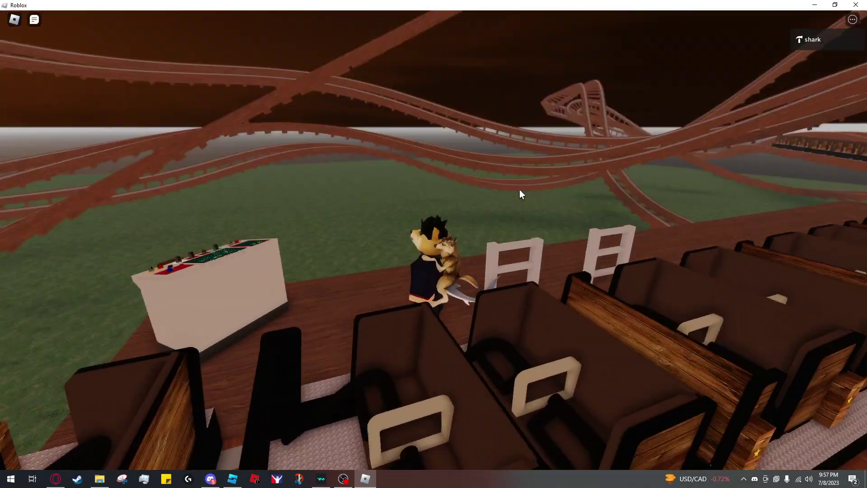
right_drag(483, 288, 483, 288)
key(w)
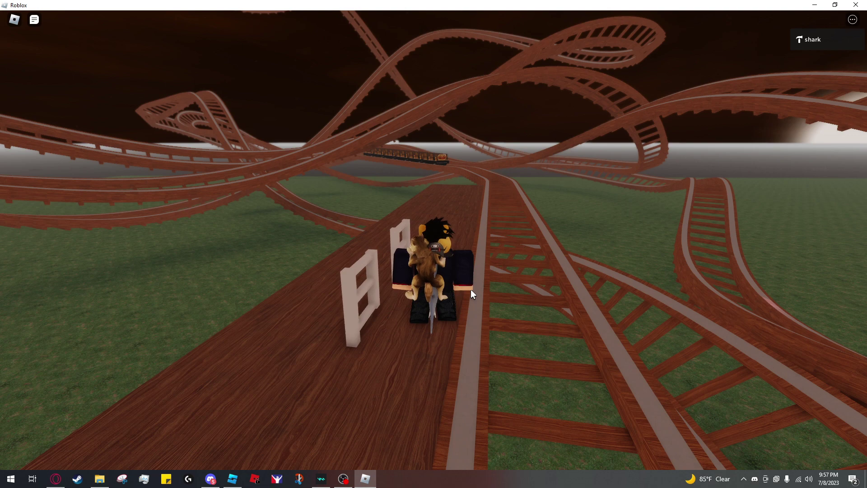
Walk back to the control panel and along the platform to observe the next train approaching the gates.
key(s)
right_drag(456, 295, 531, 328)
key(a)
key(a)
key(w)
key(d)
key(s)
right_drag(505, 280, 480, 257)
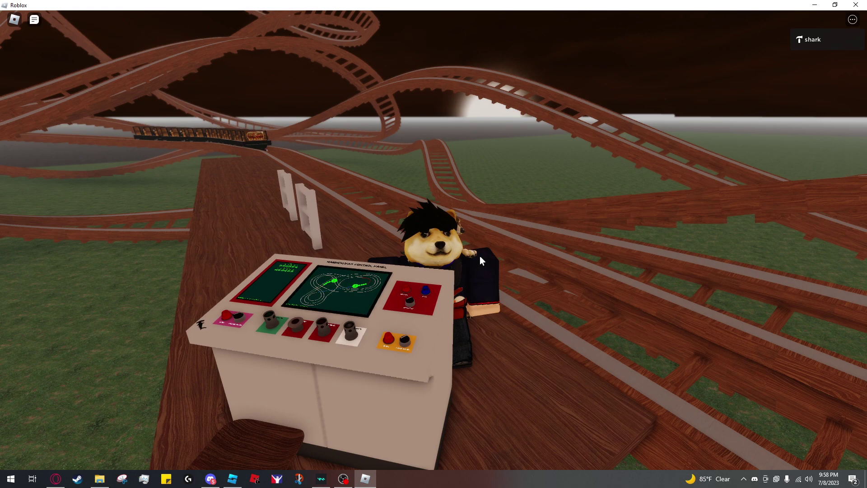
right_drag(479, 255, 479, 256)
right_drag(434, 232, 434, 262)
scroll(435, 261, down, 5)
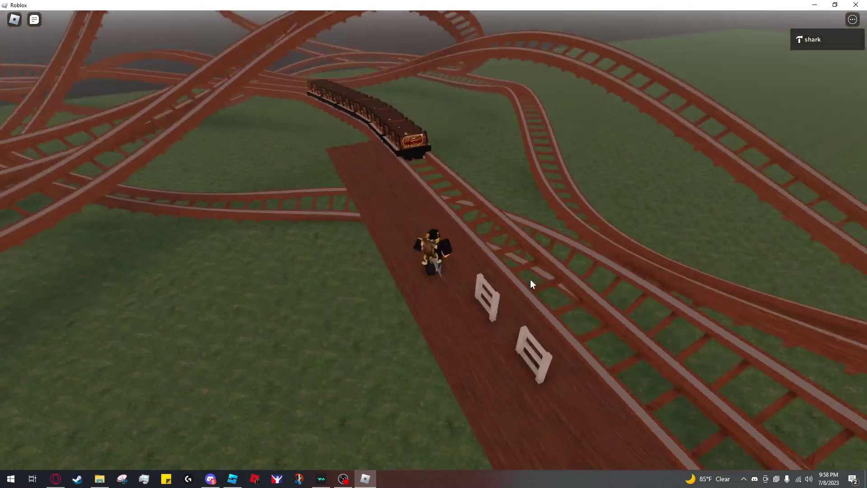
scroll(533, 272, up, 5)
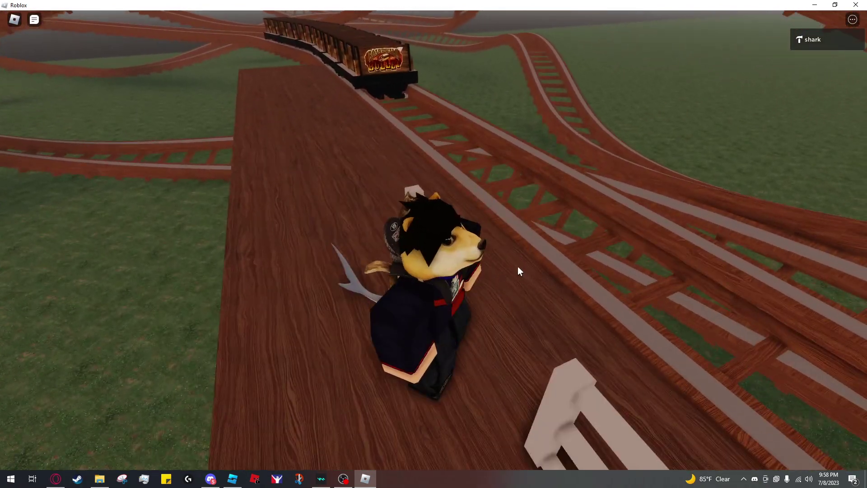
Walk and jump the avatar around the station gates, and view the gates and the approaching train from behind the control panel.
key(s)
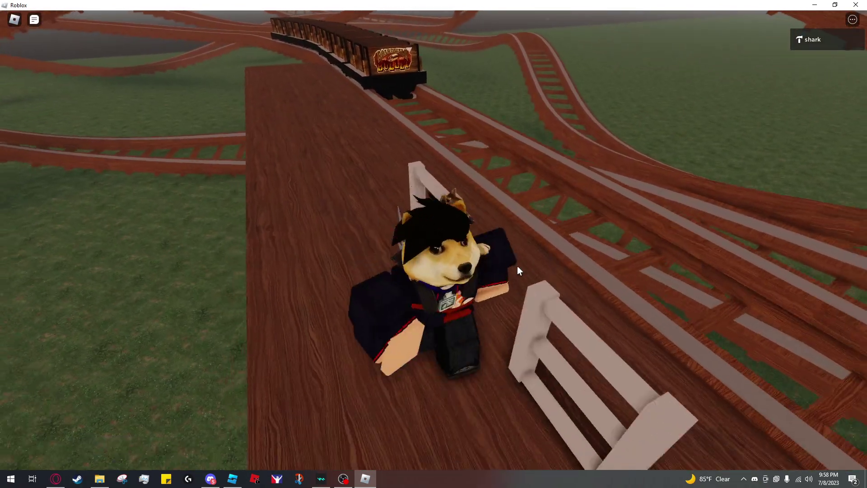
key(d)
key(w)
key(space)
key(s)
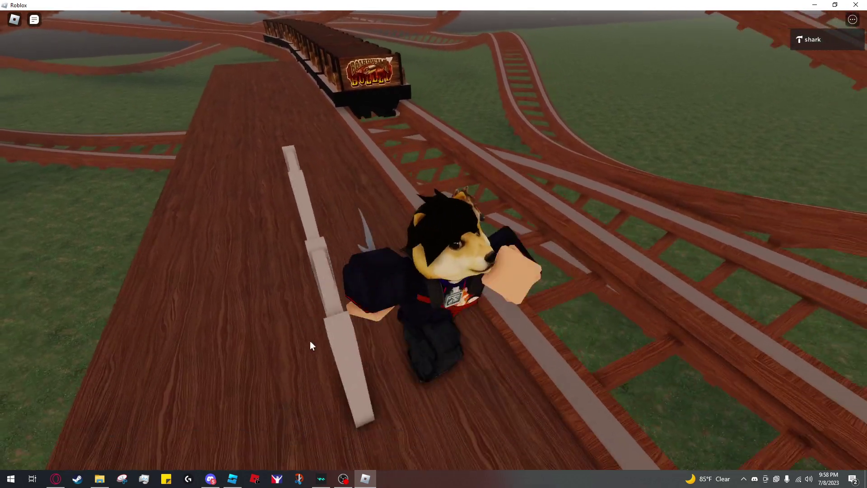
scroll(502, 251, down, 4)
right_drag(455, 233, 456, 232)
scroll(456, 233, up, 2)
scroll(468, 271, up, 3)
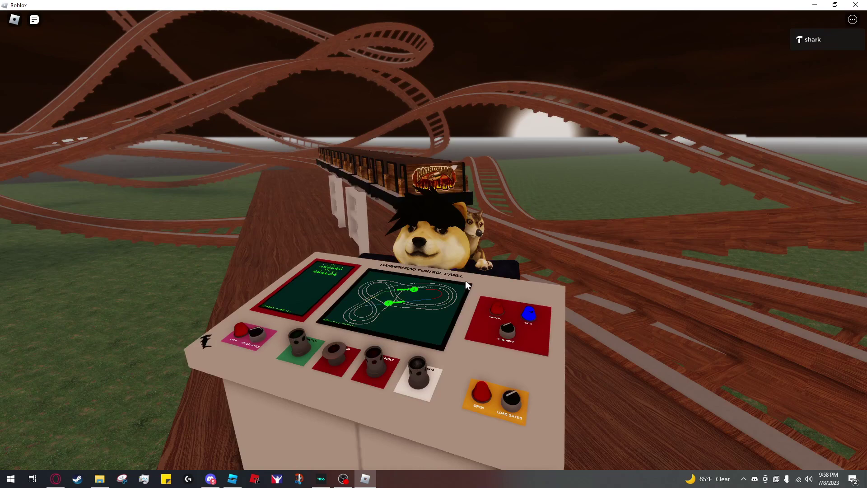
Follow the train as it pulls into the station, and walk from the control panel to the gates.
key(a)
key(w)
scroll(430, 259, down, 3)
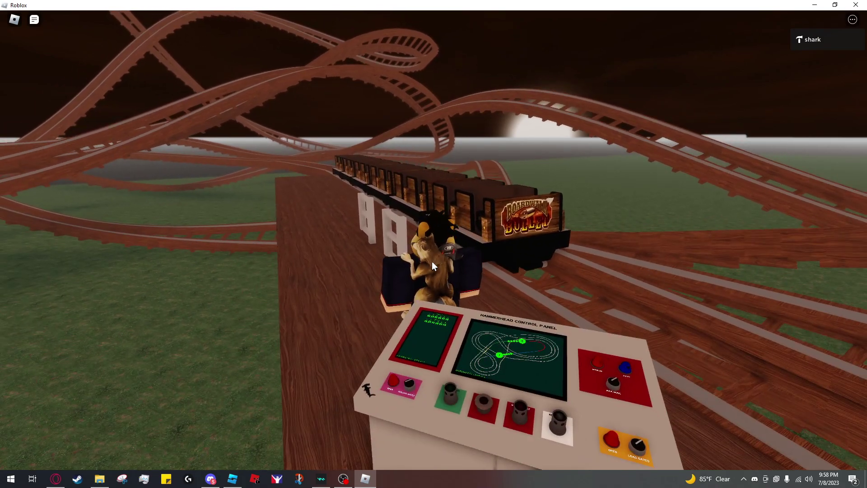
right_drag(432, 261, 432, 261)
key(d)
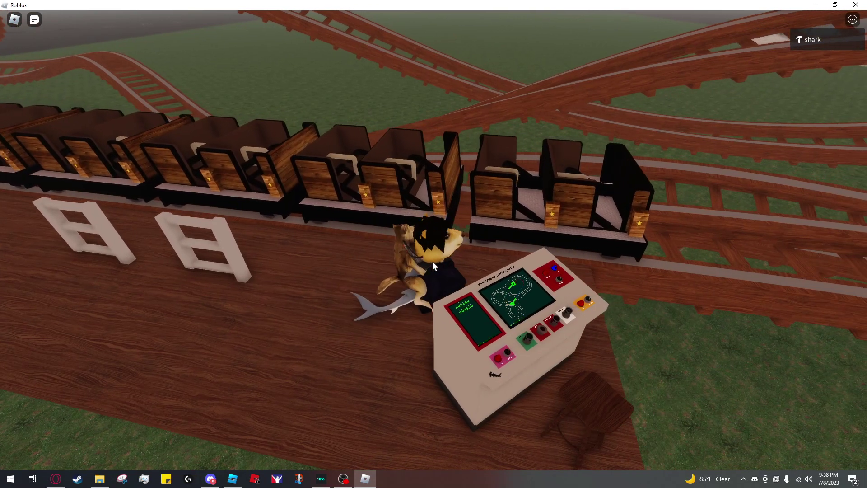
key(a)
key(a)
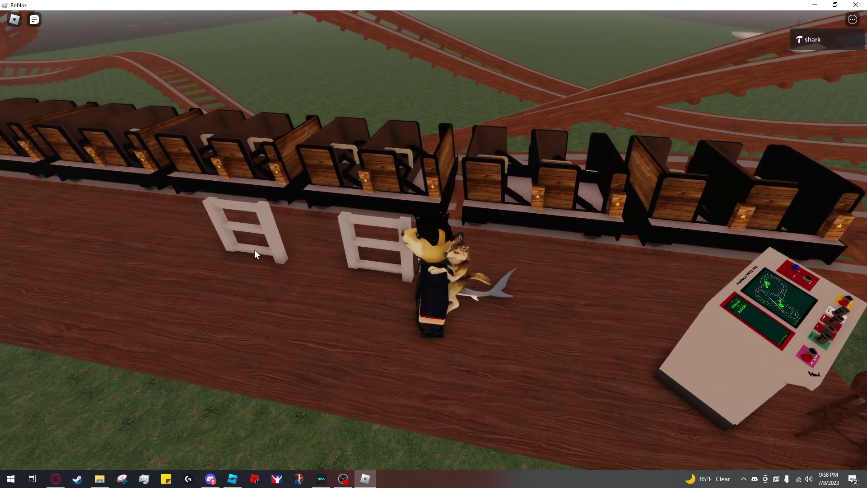
right_drag(433, 243, 418, 245)
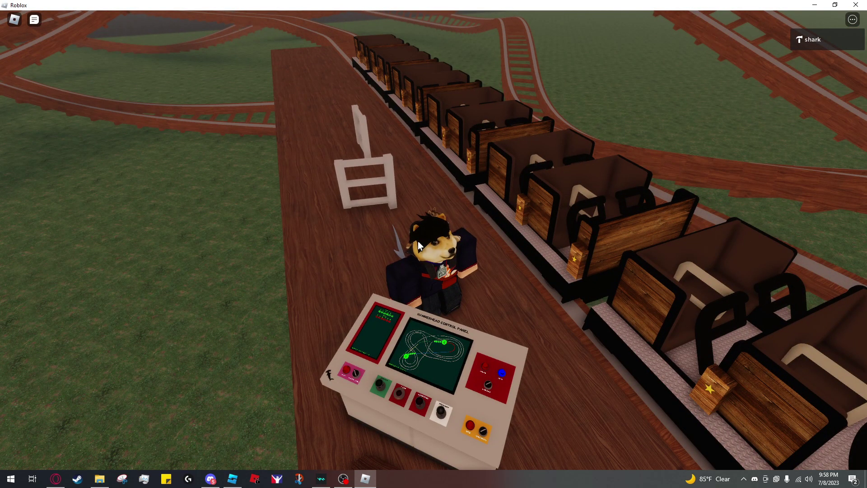
Walk the avatar up to each gate in turn to check how both swing beside the train.
key(w)
right_drag(418, 242, 418, 241)
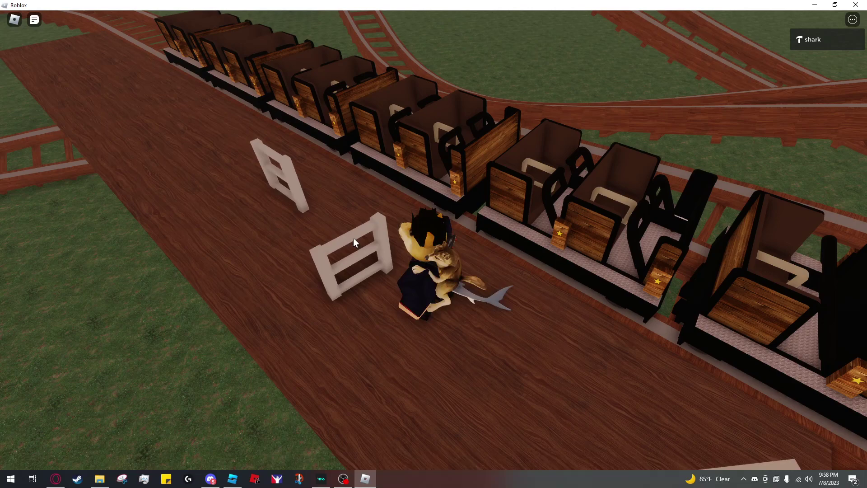
right_drag(393, 242, 393, 242)
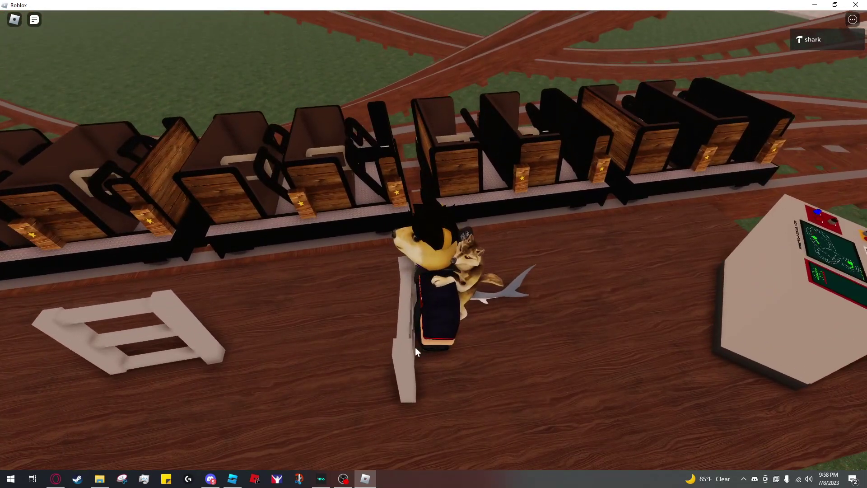
right_drag(286, 227, 286, 228)
key(a)
scroll(384, 232, down, 2)
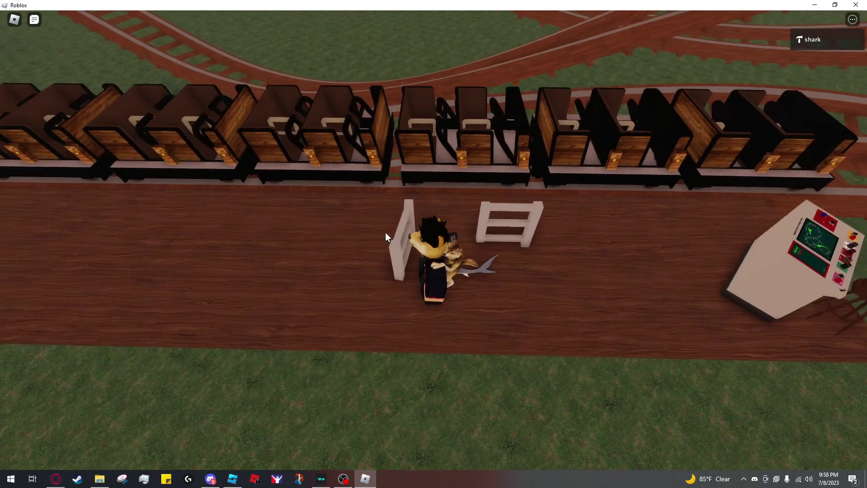
Walk back and forth between the gates and the control panel to observe the gates' movement from above.
scroll(385, 232, down, 2)
key(d)
scroll(402, 251, up, 3)
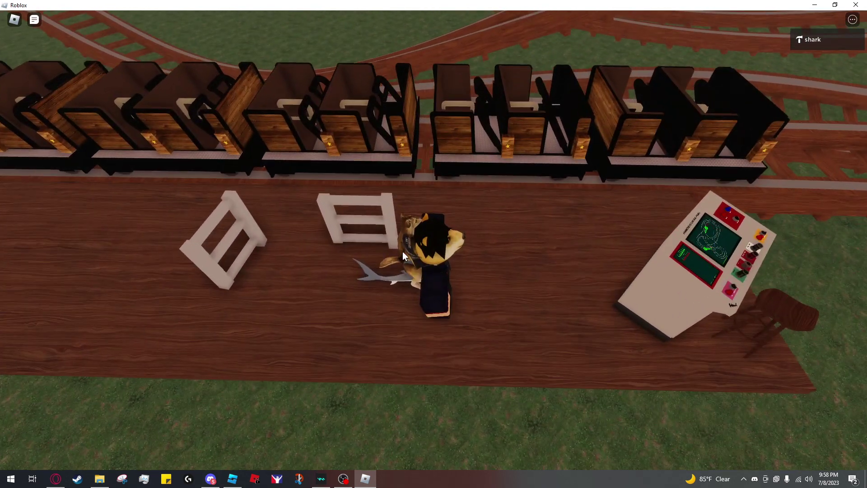
key(a)
scroll(315, 226, up, 1)
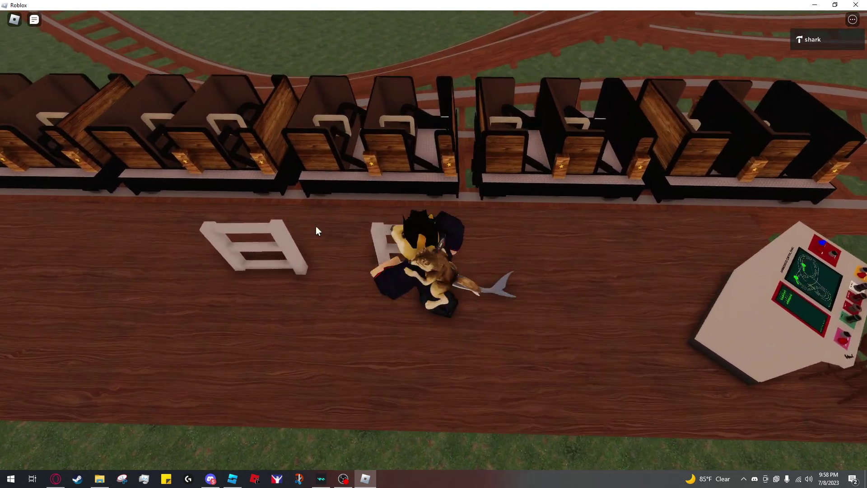
key(w)
key(space)
key(space)
key(d)
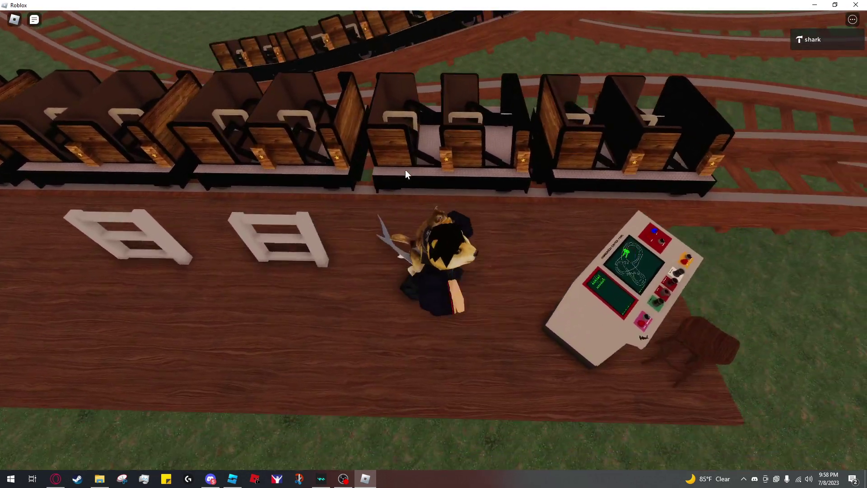
right_drag(405, 169, 377, 164)
Close the running game and switch to Roblox Studio, in front of the two station gates.
click(855, 4)
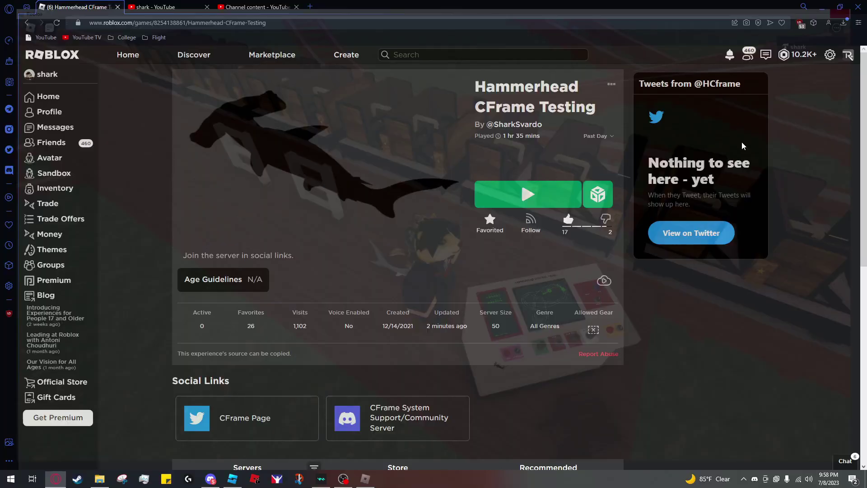
click(233, 479)
right_drag(478, 136, 479, 144)
key(s)
key(w)
key(w)
key(a)
scroll(530, 131, down, 5)
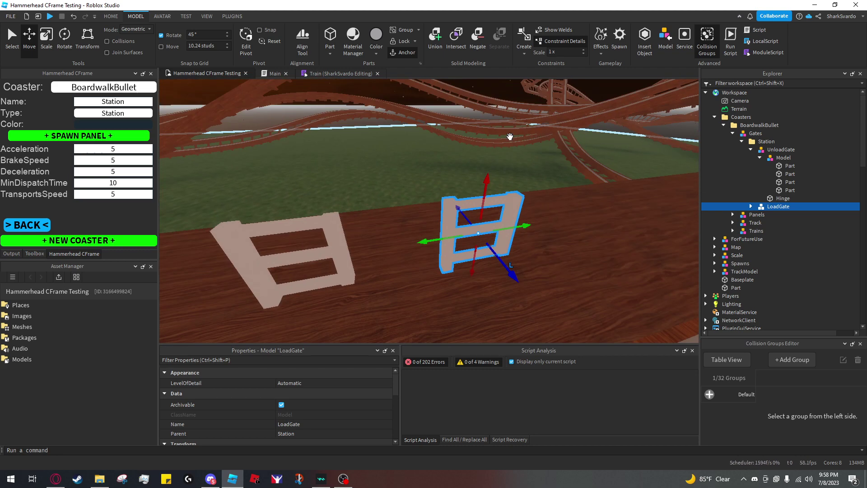
Examine the rotation pivot of UnloadGate's inner Model up close with the Rotate tool, and identify its Hinge part.
click(773, 158)
key(ctrl+4)
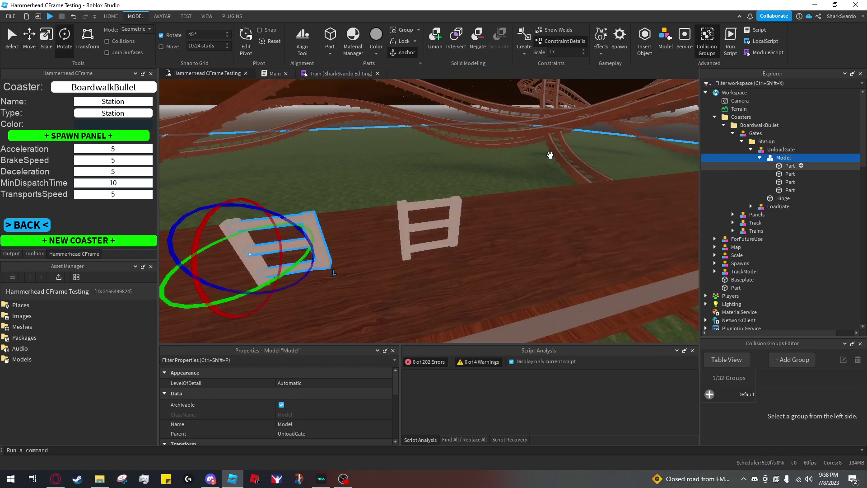
key(a)
right_drag(534, 154, 534, 154)
key(a)
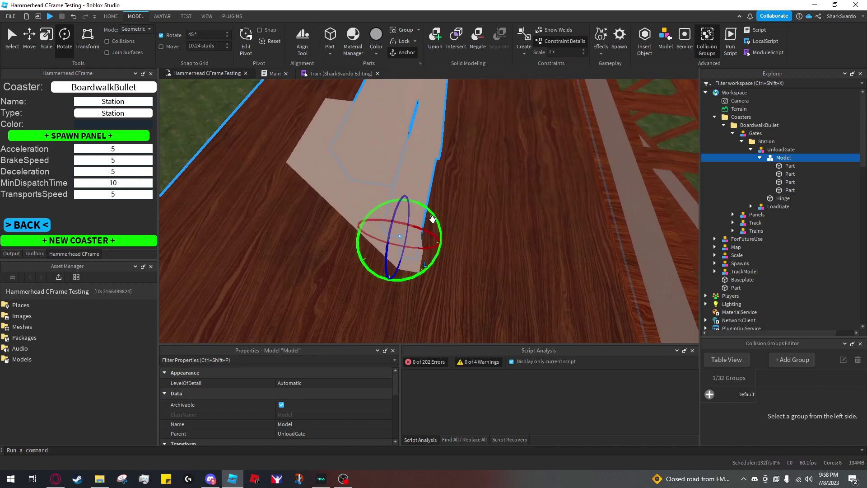
right_drag(435, 219, 432, 216)
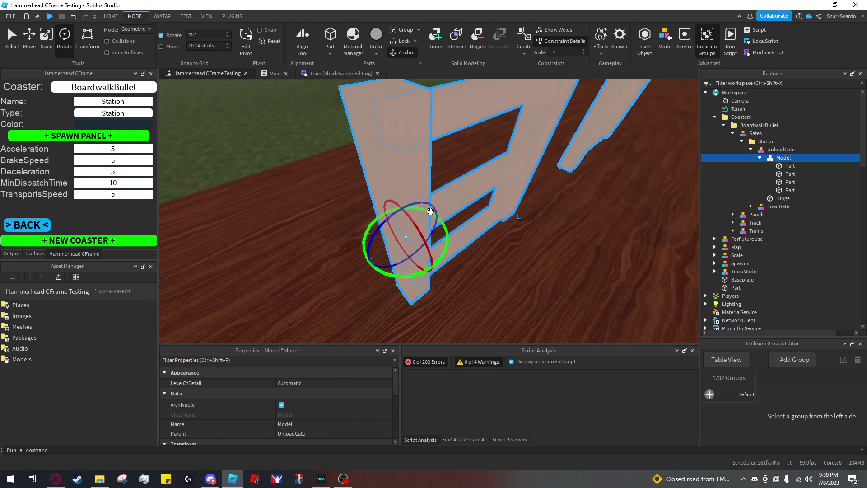
scroll(436, 217, down, 3)
click(441, 222)
scroll(429, 207, up, 3)
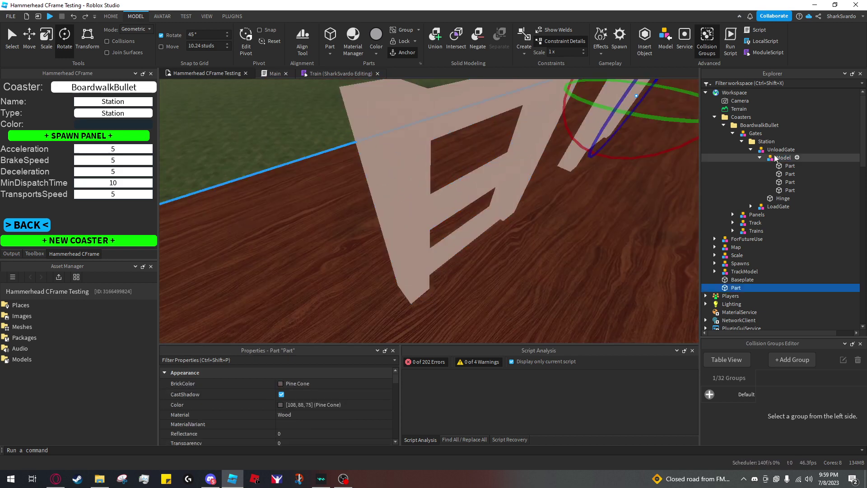
click(777, 157)
mouse_move(448, 245)
mouse_down()
mouse_move(451, 207)
mouse_move(461, 246)
mouse_move(450, 232)
mouse_move(458, 244)
mouse_move(447, 248)
mouse_move(454, 244)
mouse_up()
click(783, 198)
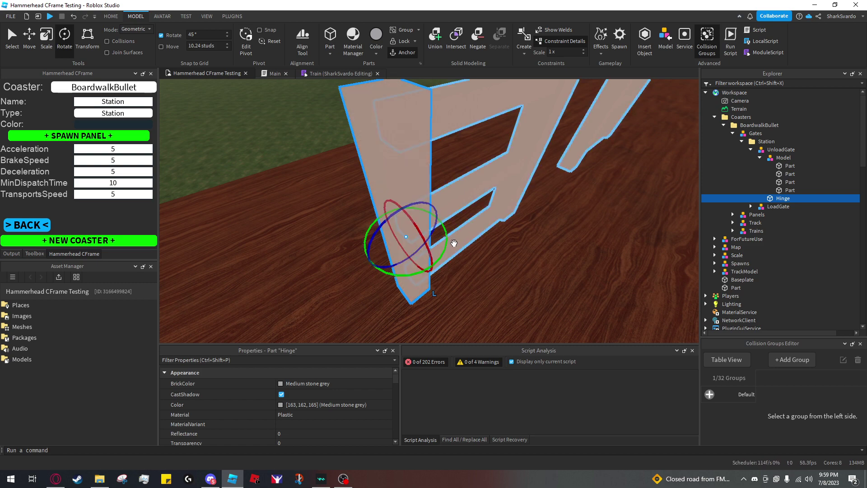
Clear the selection, return to the Select tool, and select the Station folder that holds both gates.
right_drag(472, 160, 472, 160)
key(s)
click(482, 147)
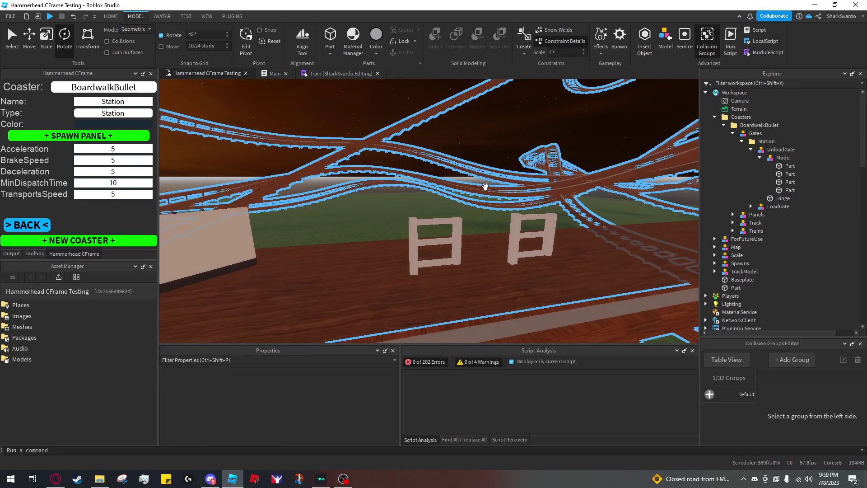
key(ctrl+1)
right_drag(396, 172, 395, 172)
key(ctrl+1)
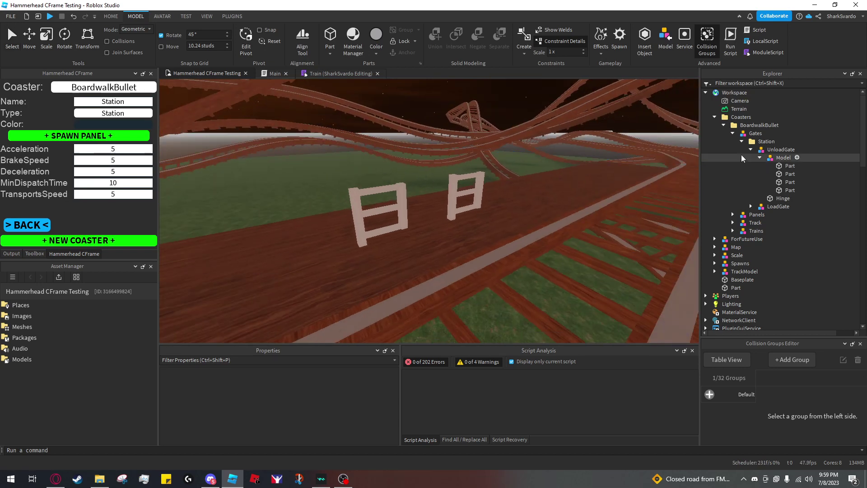
click(741, 141)
click(762, 141)
click(742, 142)
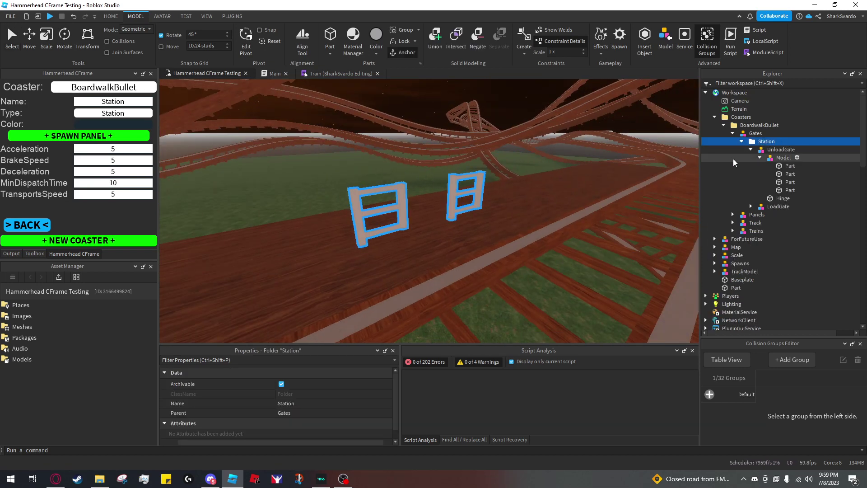
Select the UnloadGate and LoadGate models in turn, and expand both to examine their Model and Hinge contents.
click(751, 149)
click(762, 157)
click(764, 151)
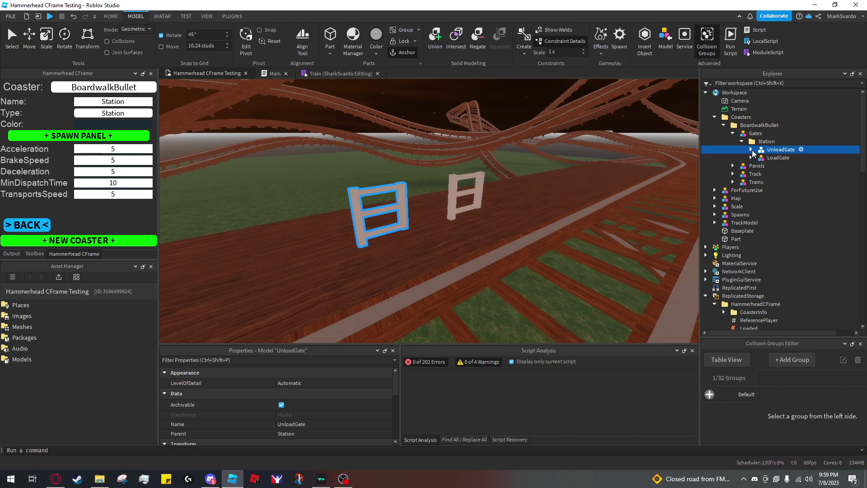
click(764, 158)
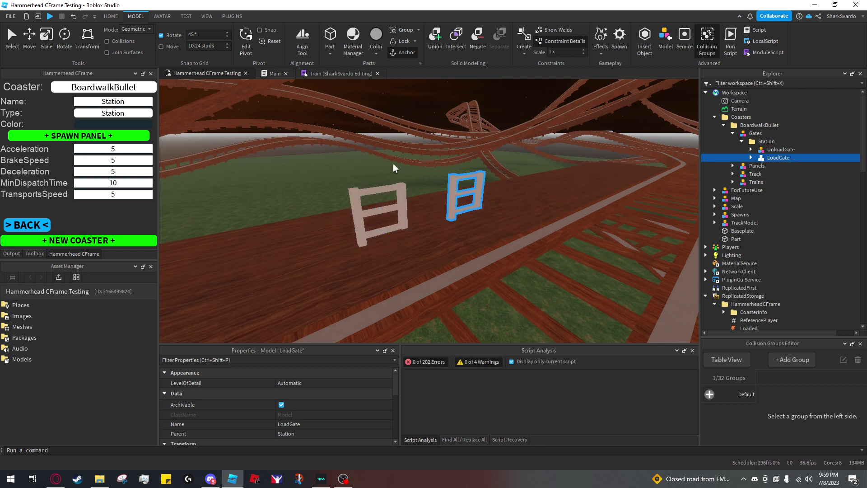
click(751, 157)
click(751, 151)
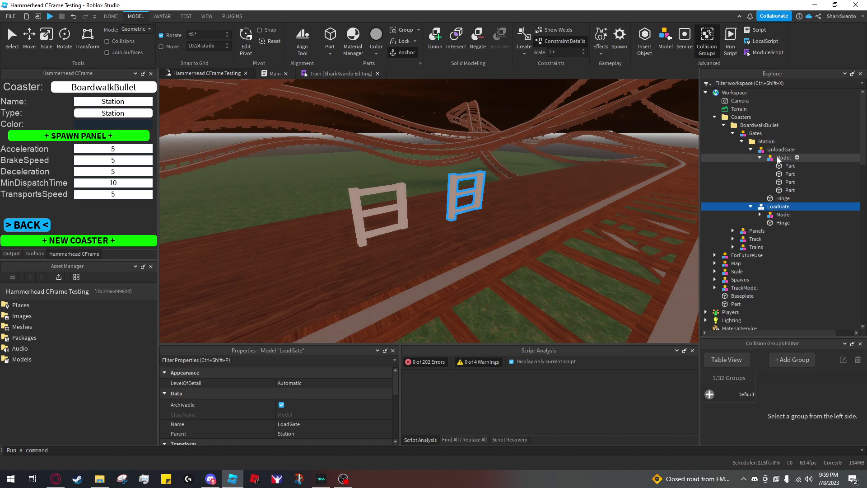
Examine the Unload Gates controls on the control panel up close, and compare the panel with the gates on the platform.
key(d)
right_drag(597, 181, 596, 181)
key(w)
key(s)
scroll(406, 257, up, 2)
right_drag(389, 275, 388, 275)
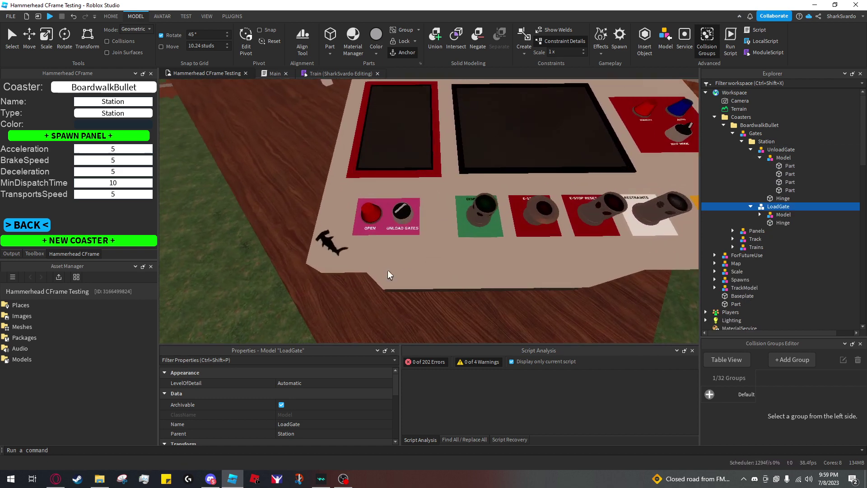
scroll(459, 226, up, 2)
right_drag(423, 165, 409, 189)
key(d)
key(s)
key(w)
key(s)
key(w)
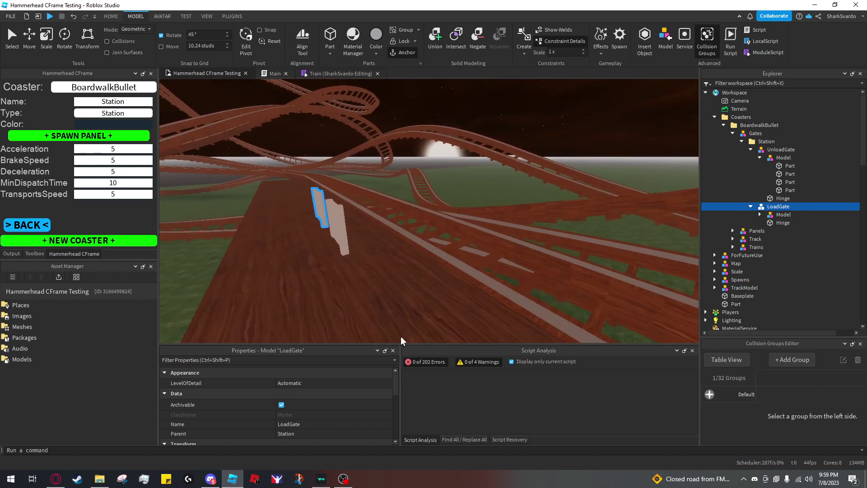